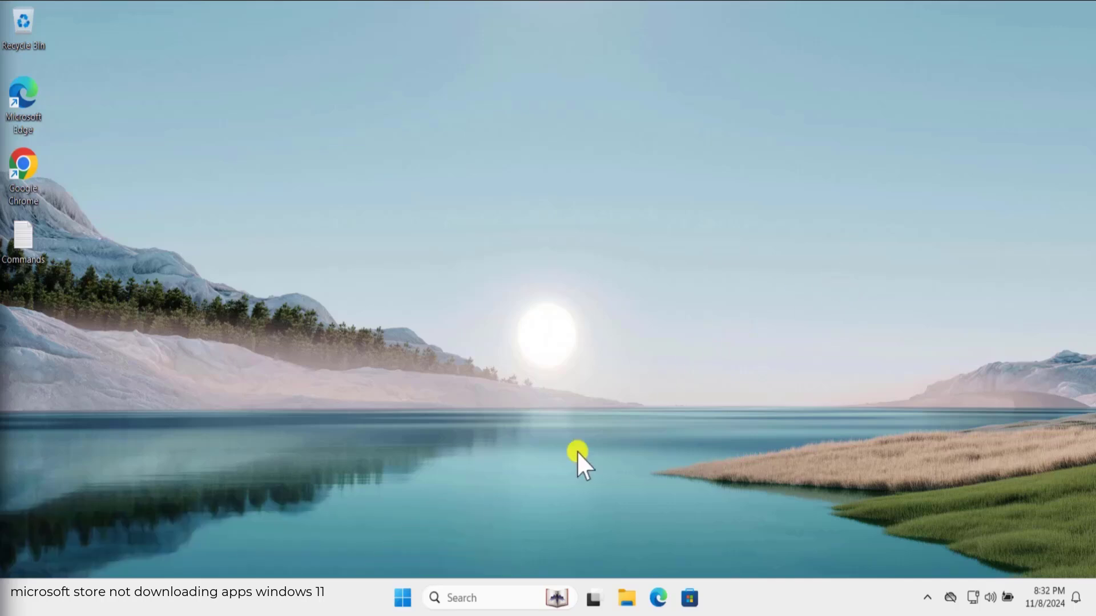
Remove the checked temporary files in Storage settings, then close Settings.
click(481, 592)
text(s)
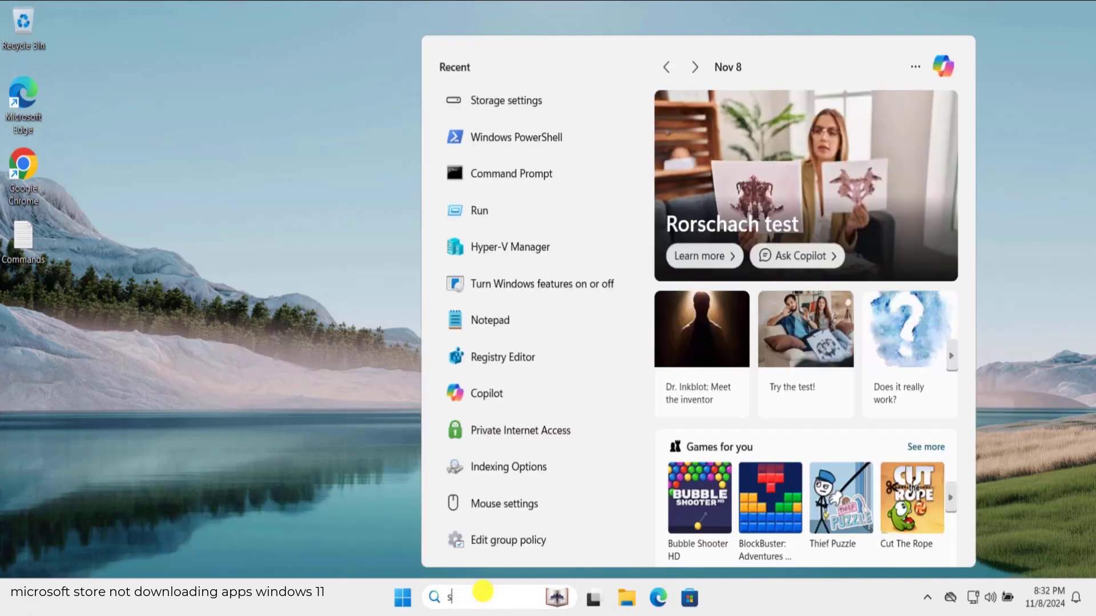
text(torage settings)
click(745, 269)
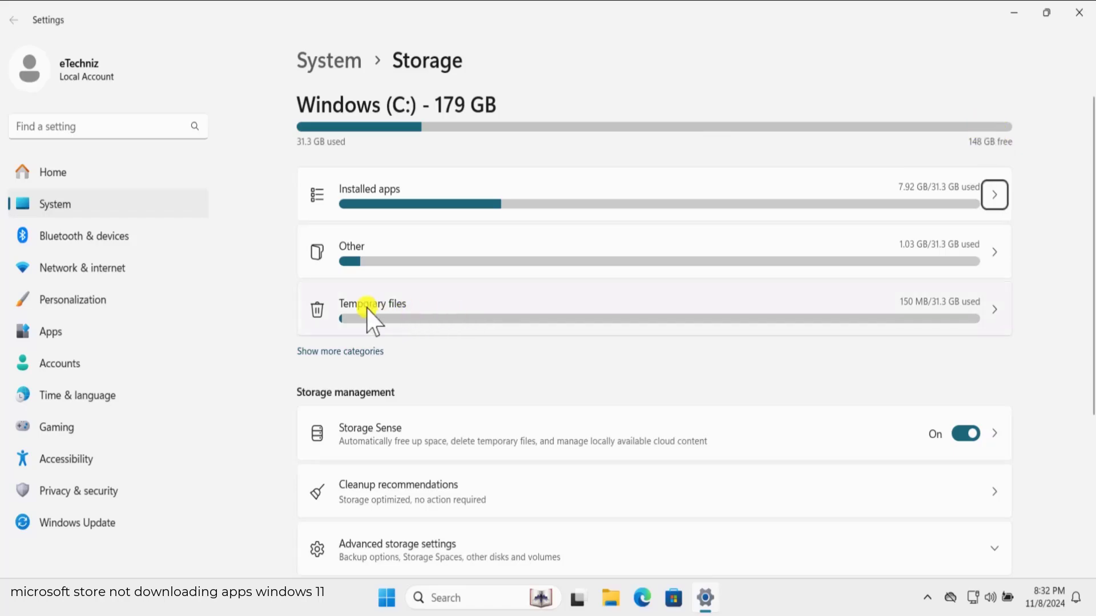
click(536, 311)
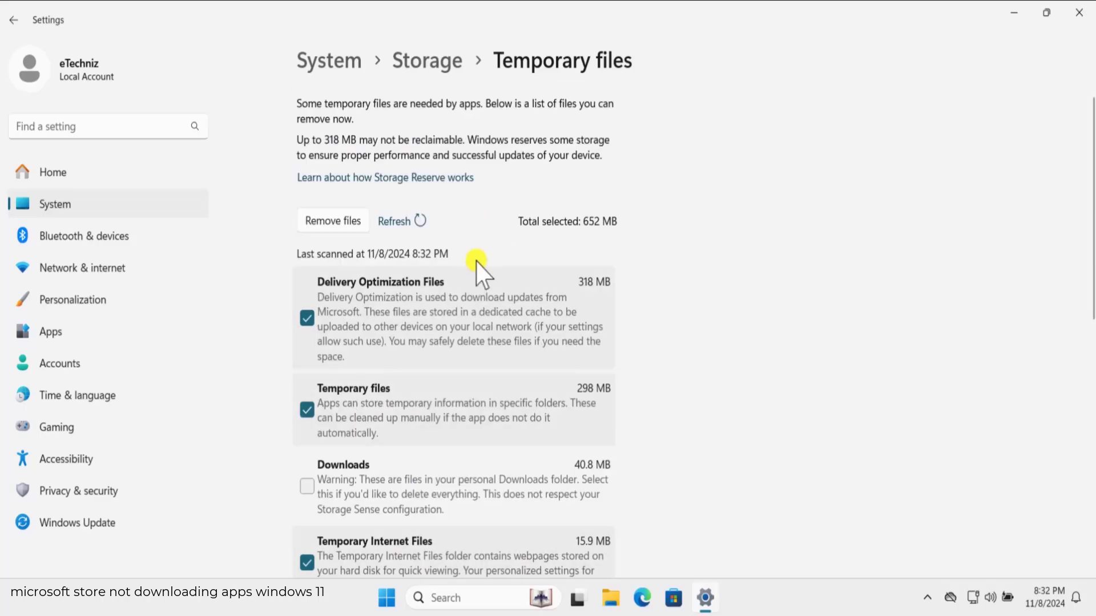
scroll(477, 264, down, 10)
scroll(696, 361, up, 10)
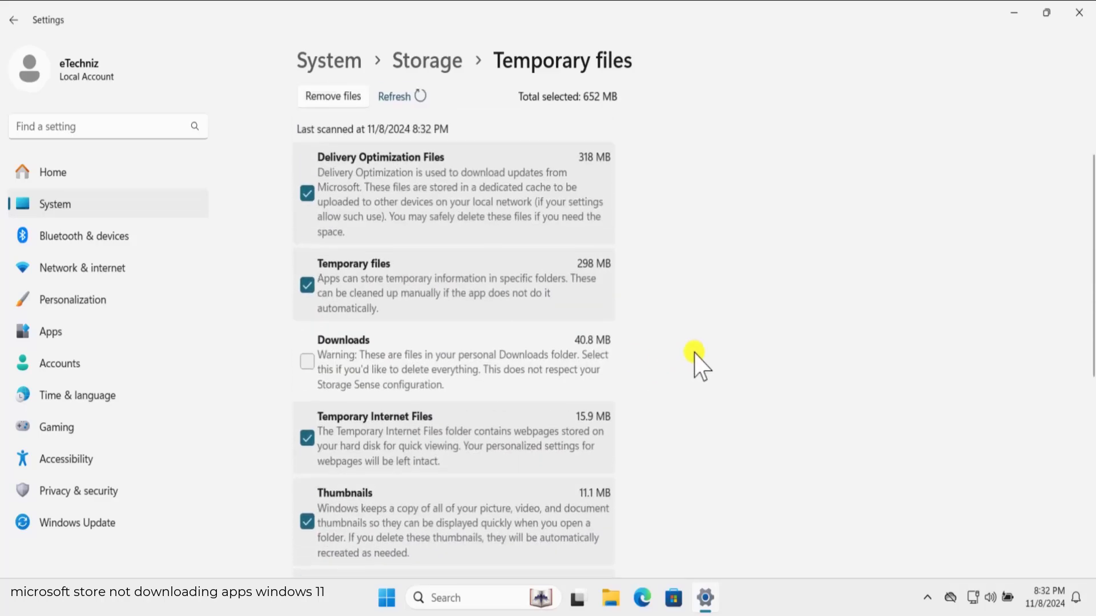
click(333, 221)
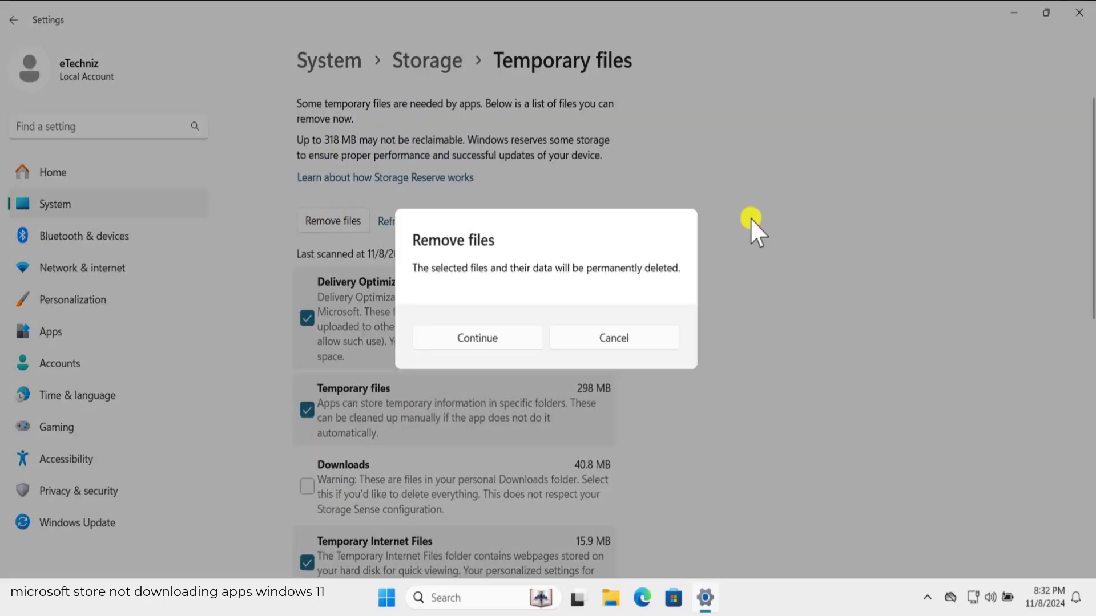
click(643, 345)
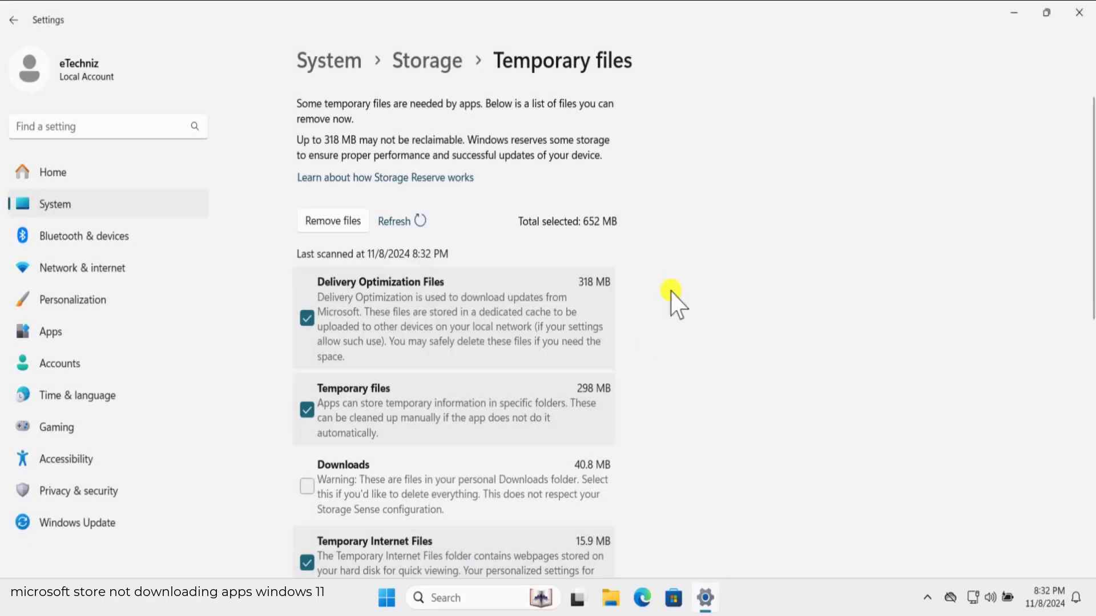
click(1079, 14)
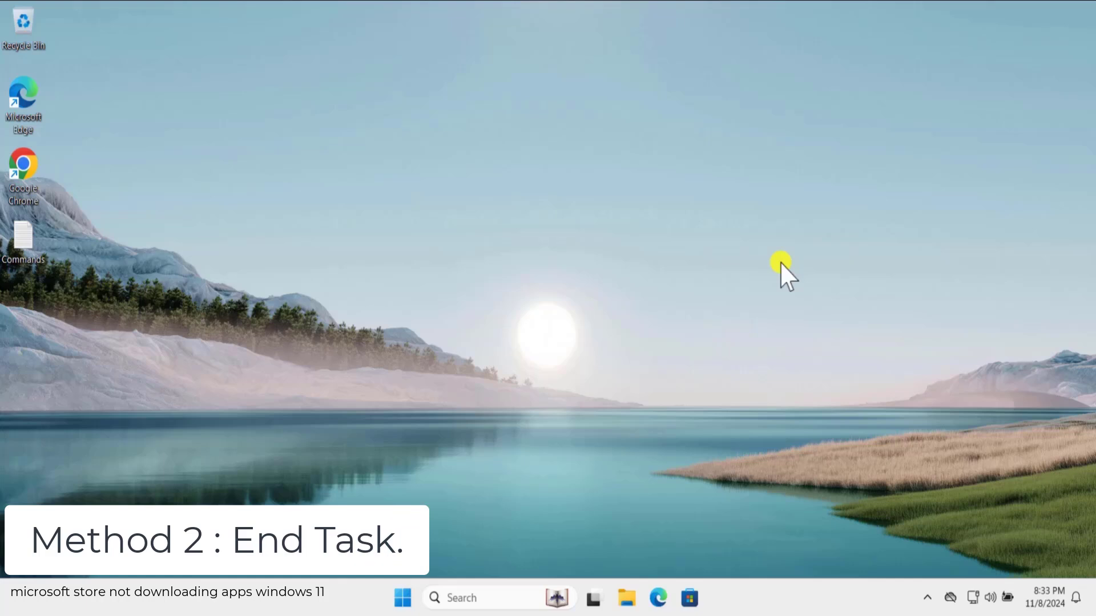
Launch Microsoft Store, minimize it, and bring up the taskbar menu offering Task Manager.
click(696, 595)
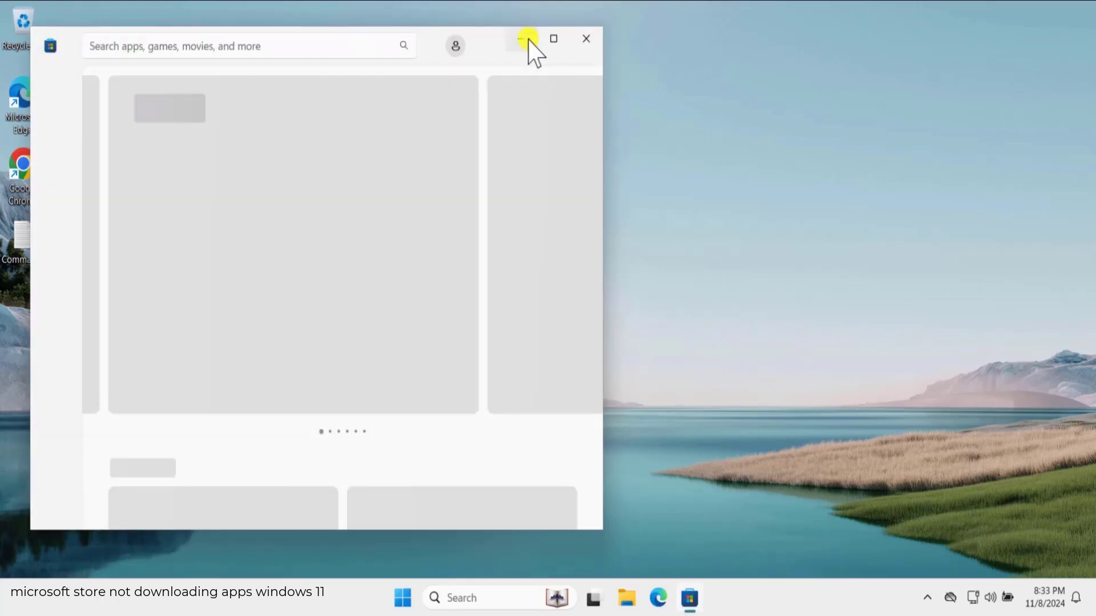
click(524, 39)
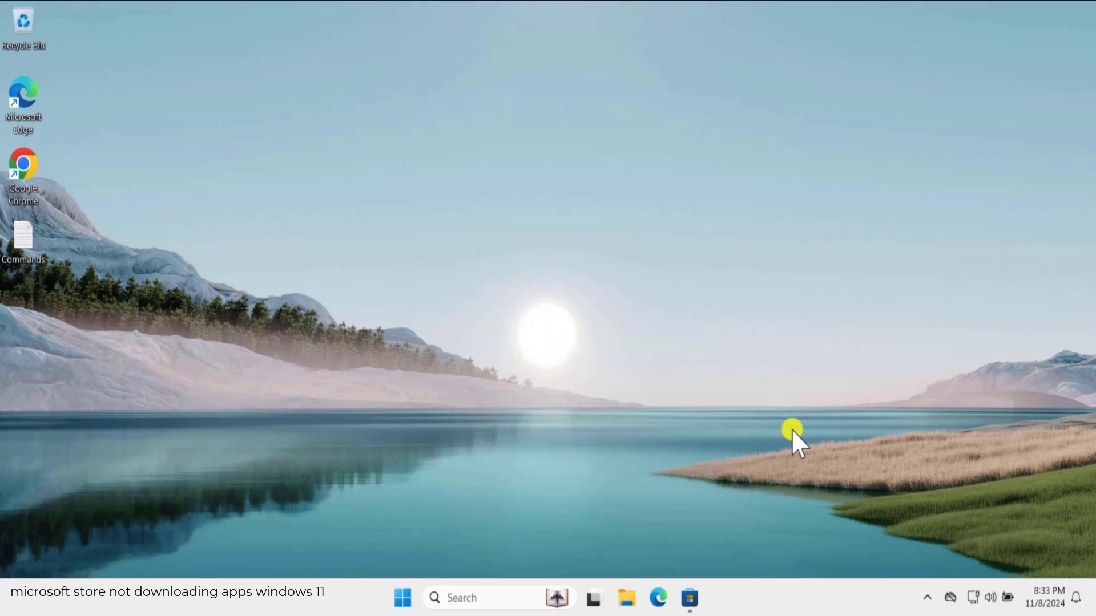
right_click(763, 597)
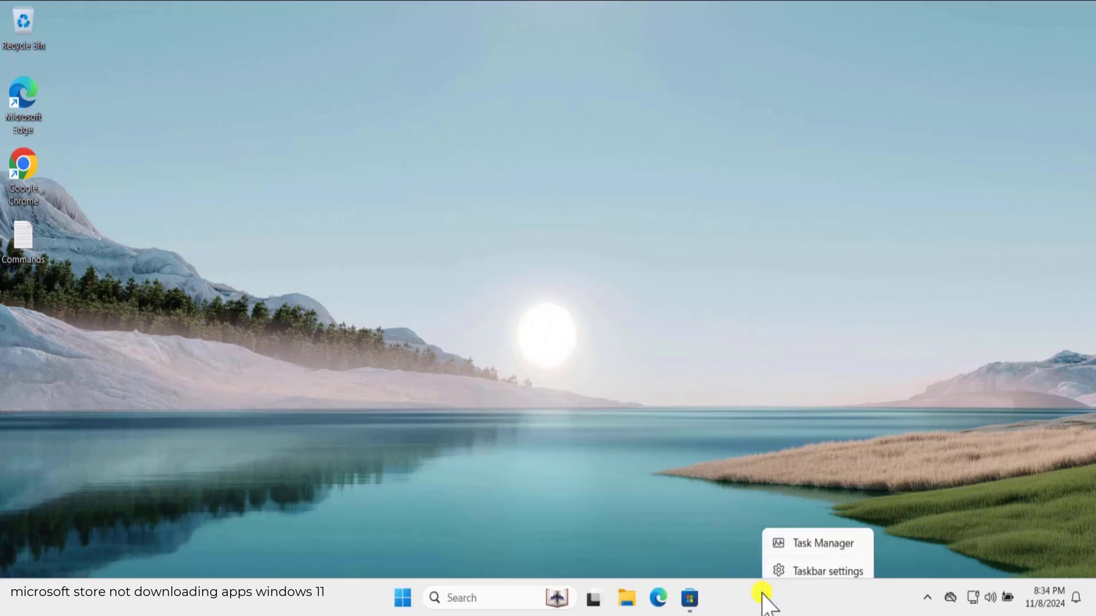
Open Task Manager and check the actions for the Windows Security notification process.
click(838, 535)
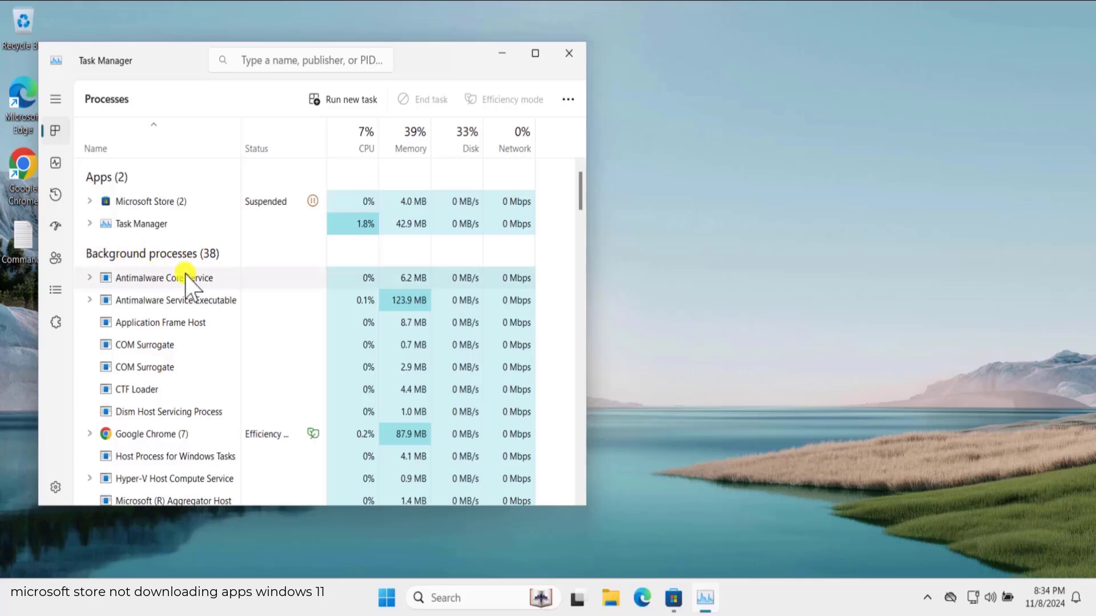
scroll(206, 278, down, 7)
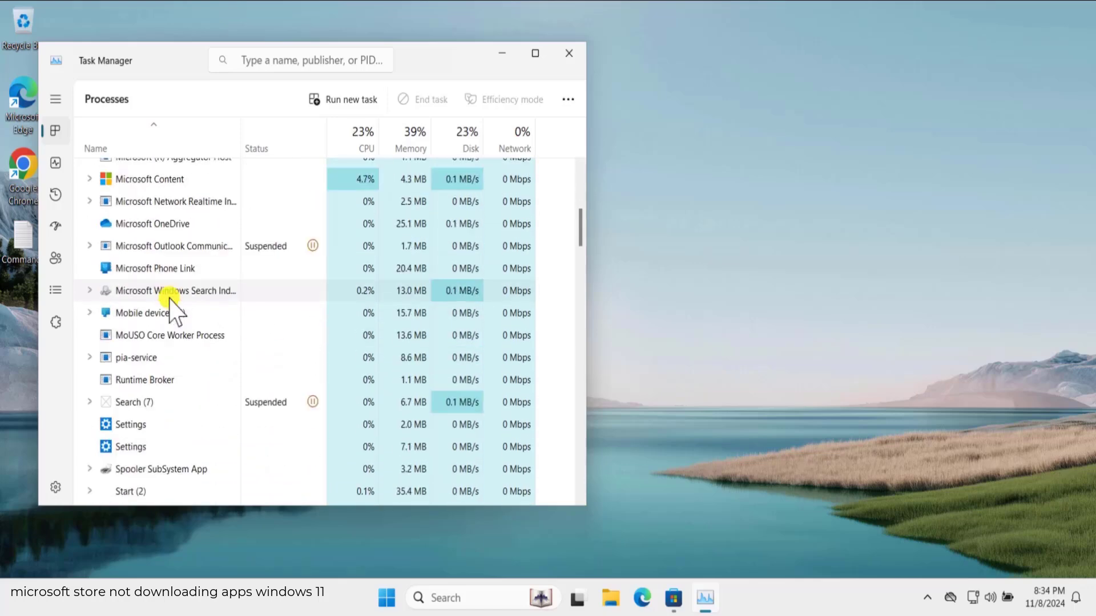
scroll(166, 308, down, 5)
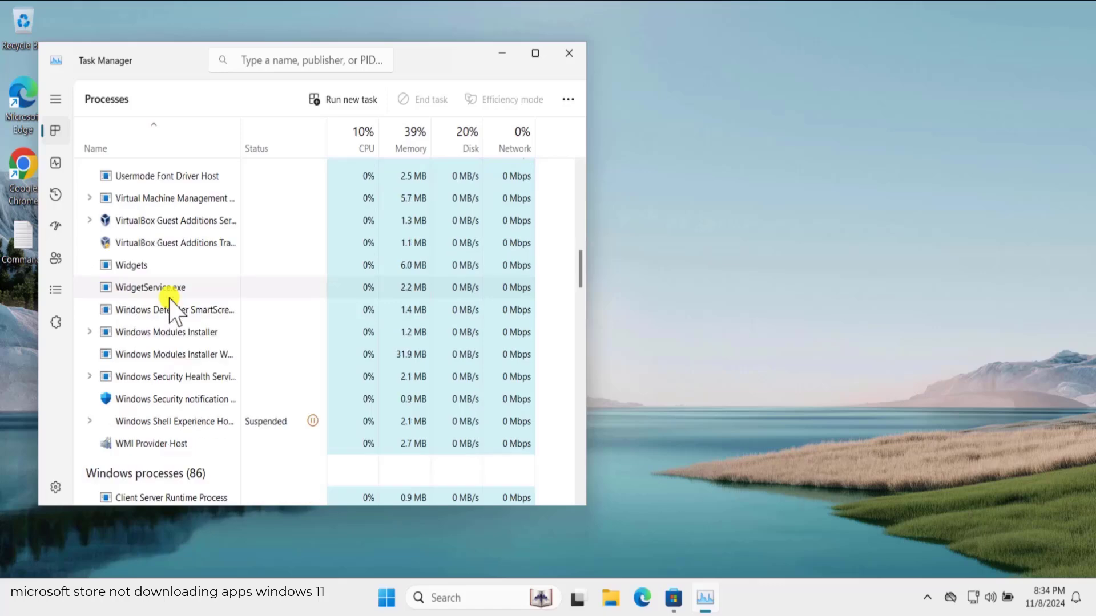
click(154, 326)
right_click(155, 325)
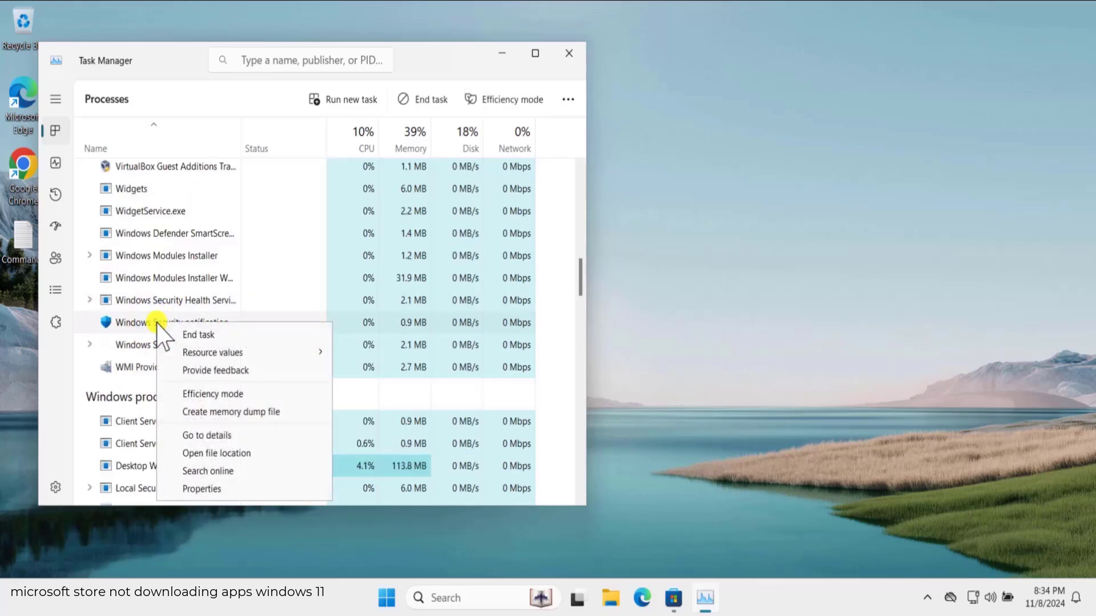
click(139, 321)
End the Microsoft Store app task and close Task Manager.
drag(581, 277, 580, 172)
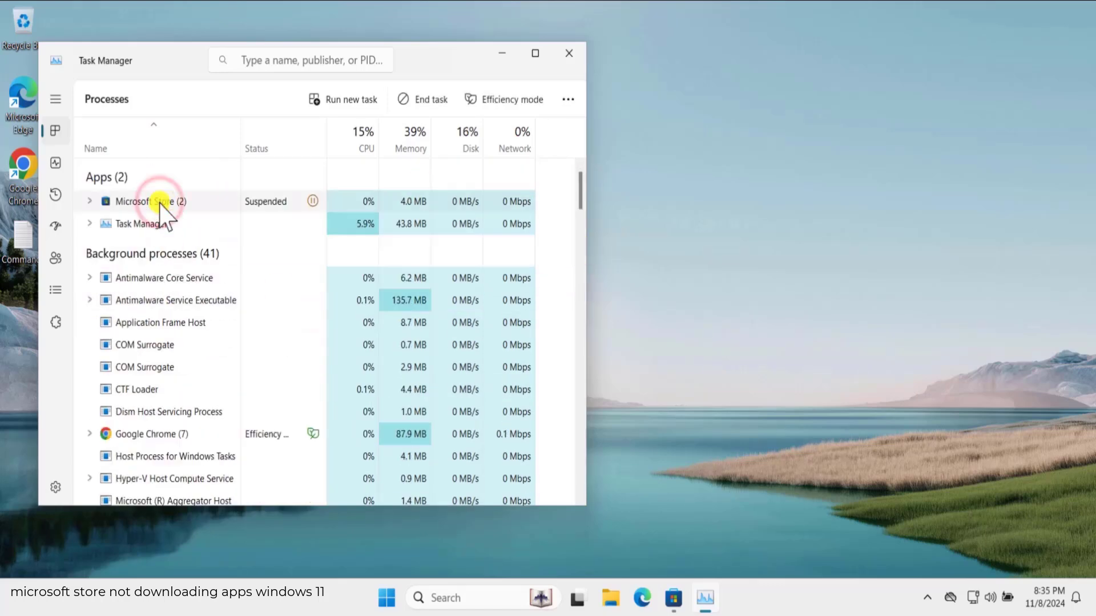
right_click(159, 201)
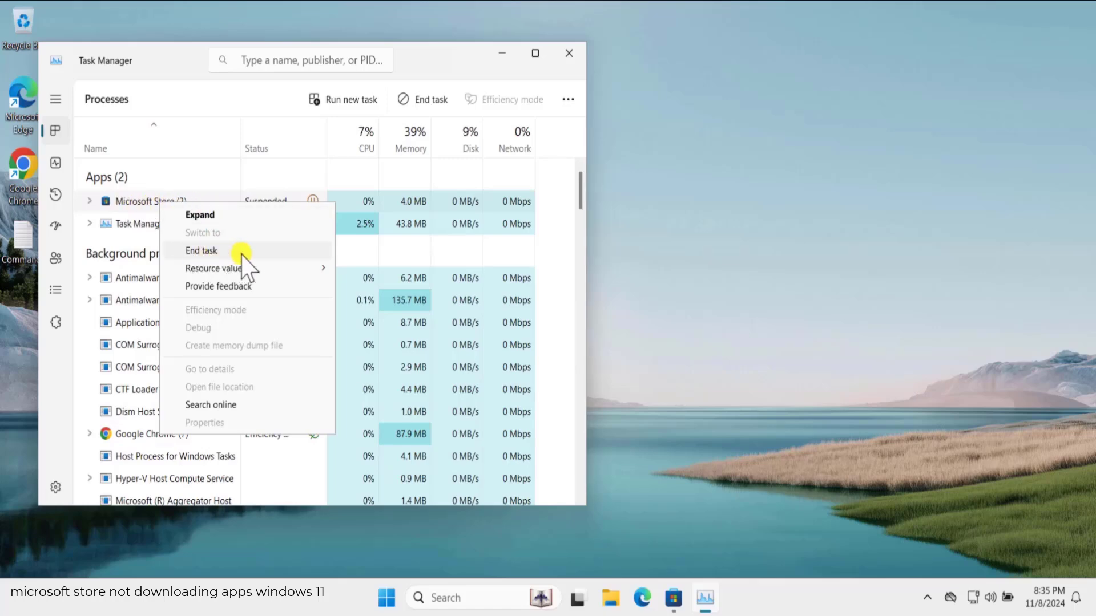
click(138, 203)
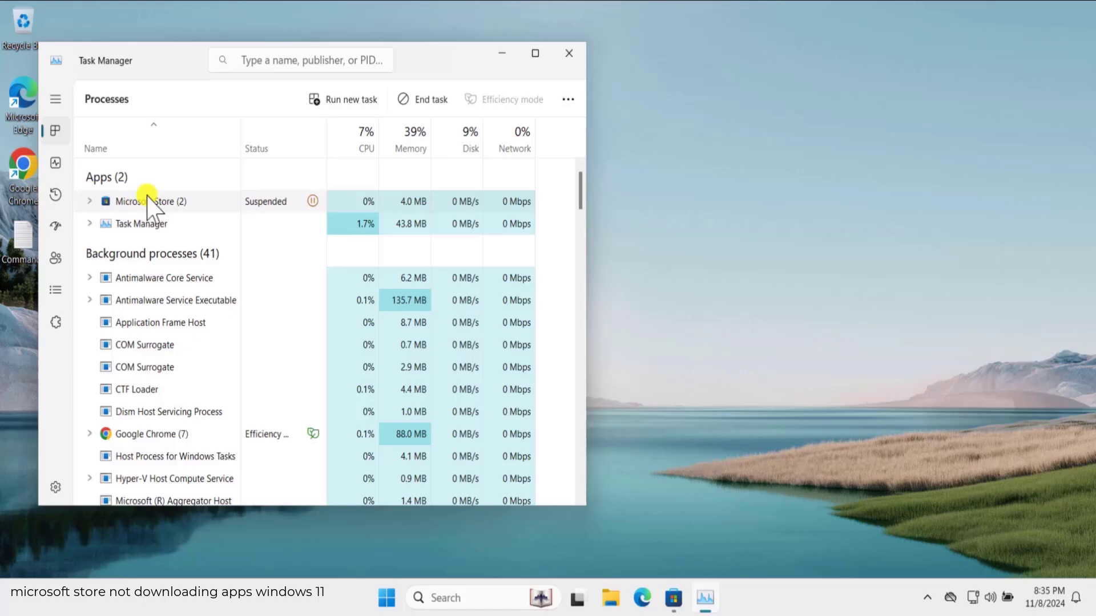
click(433, 101)
click(570, 53)
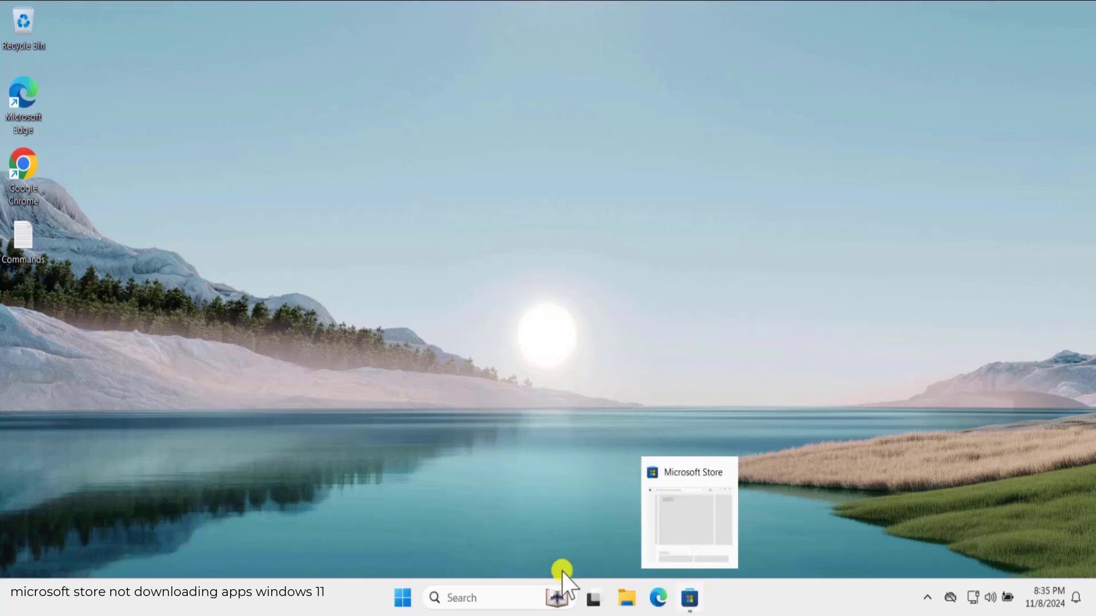
click(690, 598)
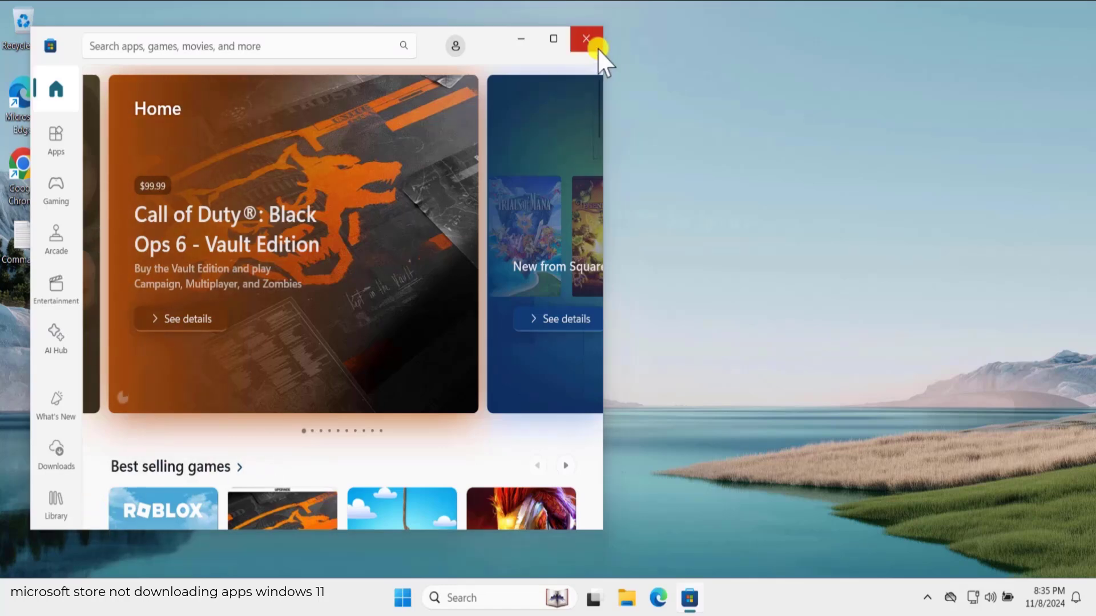
click(586, 39)
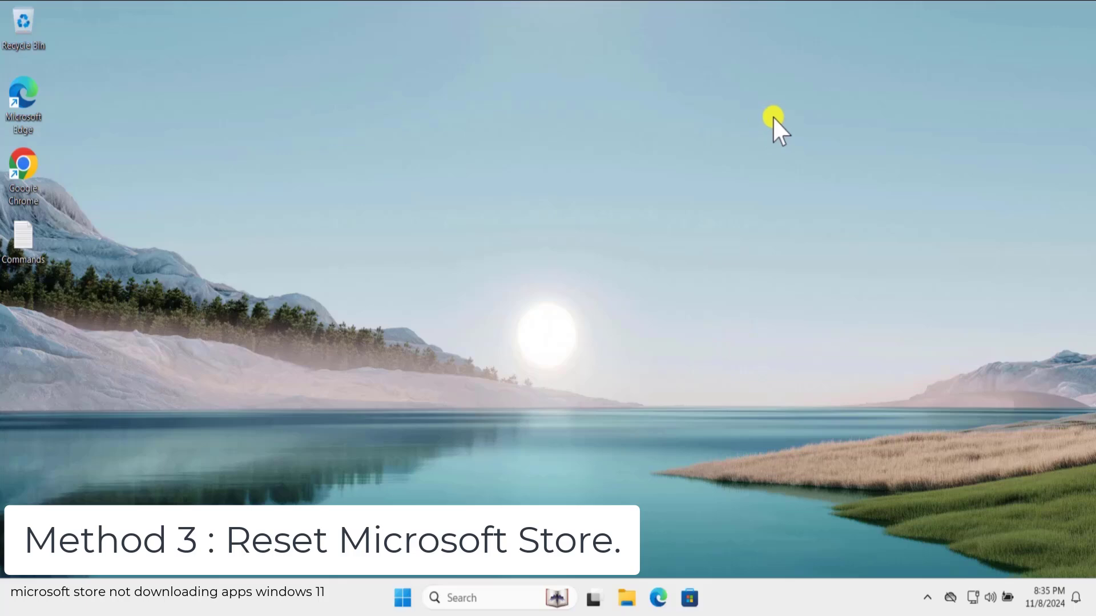
Open the System components list under System in Settings.
click(403, 598)
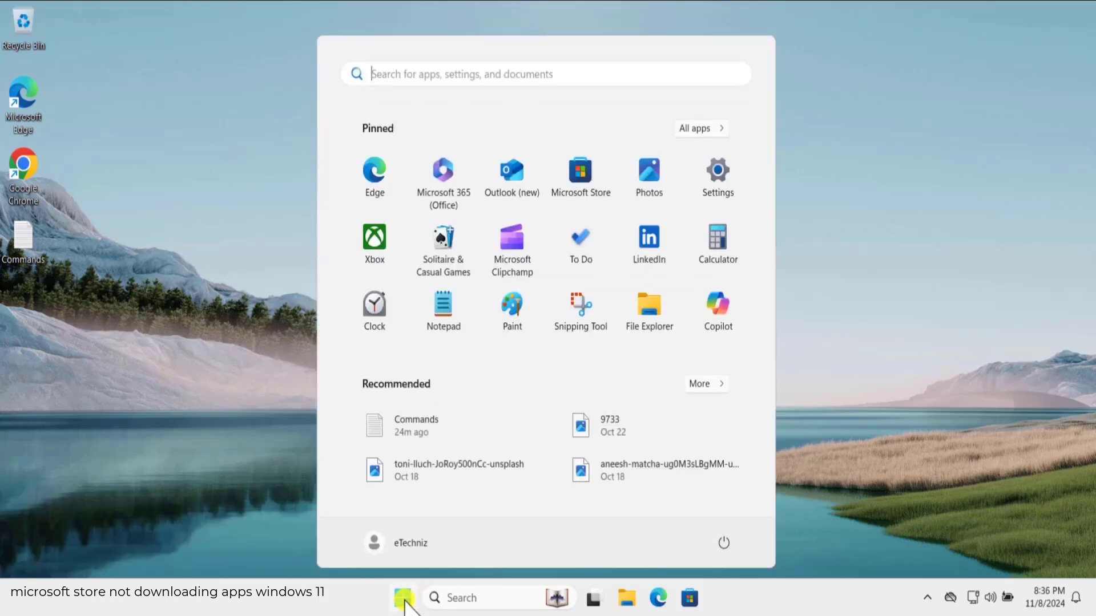
click(719, 174)
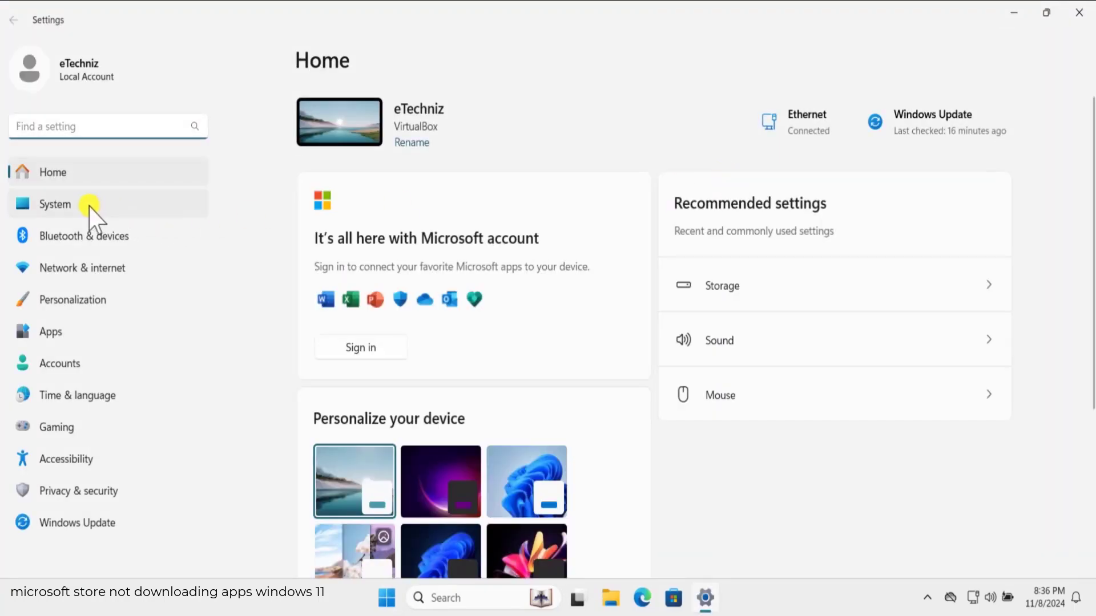
click(56, 205)
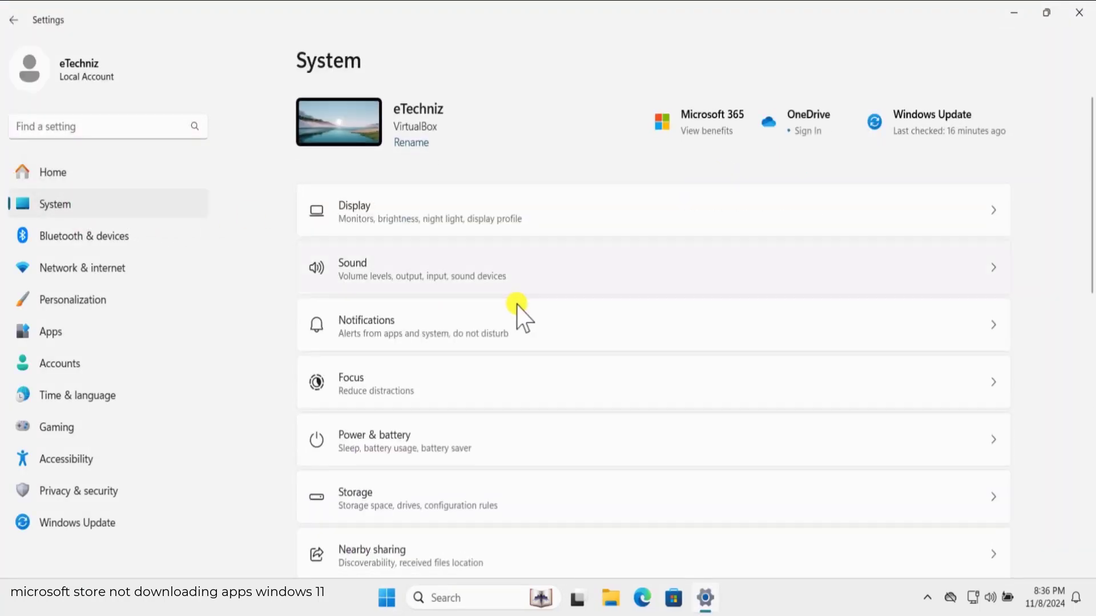
scroll(518, 316, down, 10)
scroll(518, 317, down, 3)
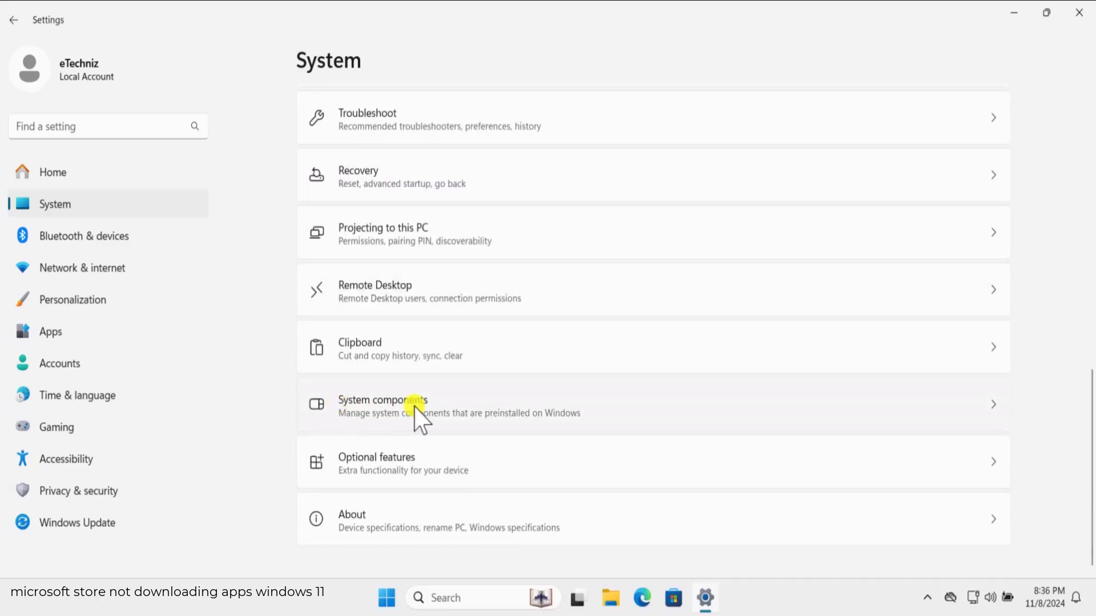
click(448, 403)
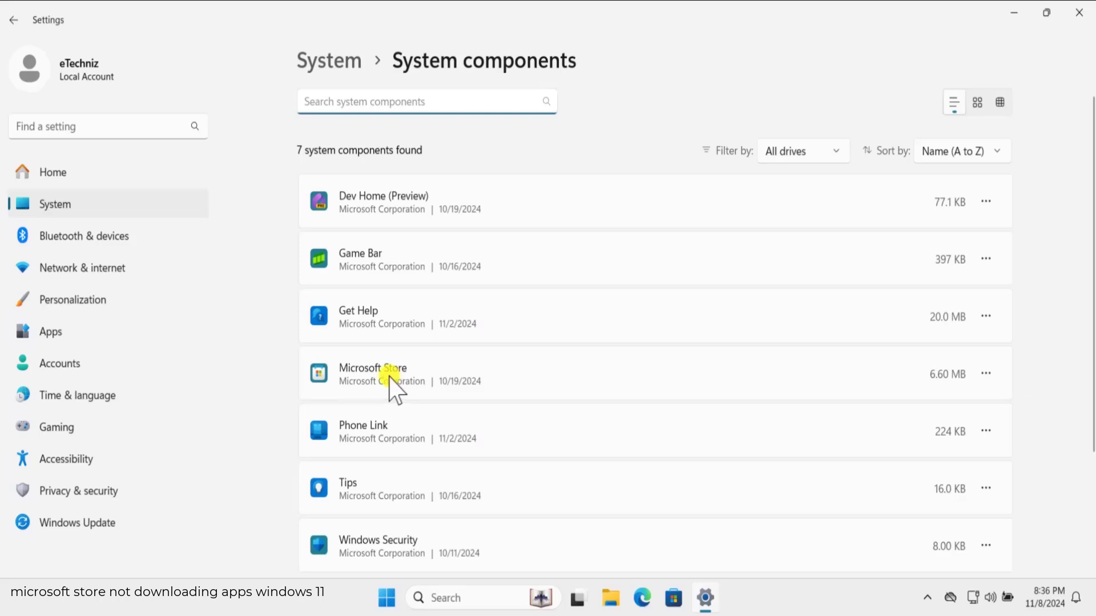
Repair Microsoft Store from its Advanced options and close Settings.
click(986, 374)
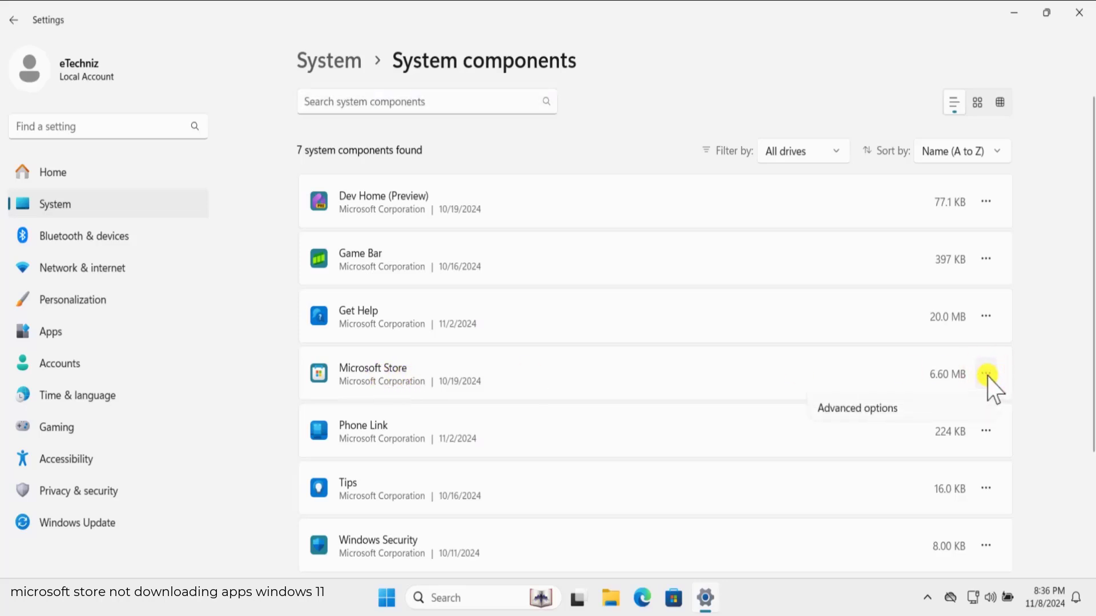
click(858, 409)
scroll(734, 310, down, 10)
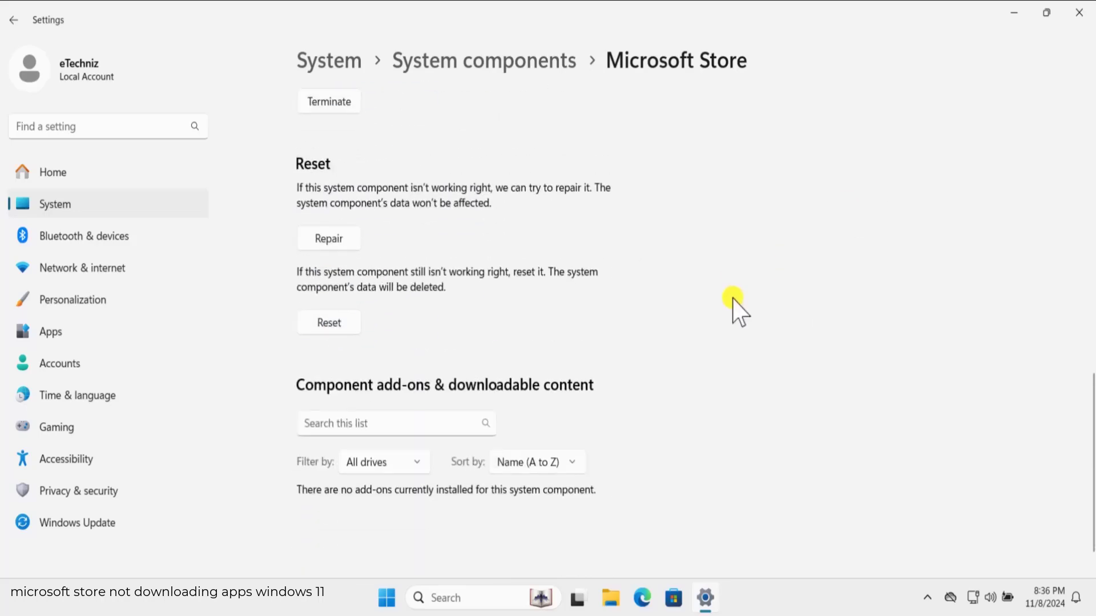
scroll(734, 311, up, 3)
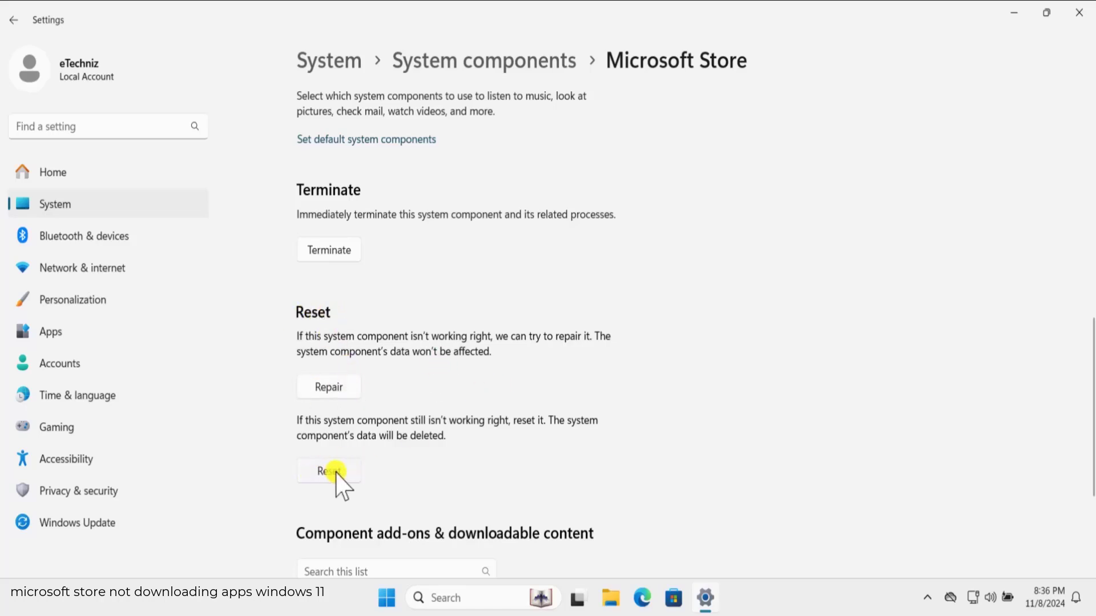
click(335, 389)
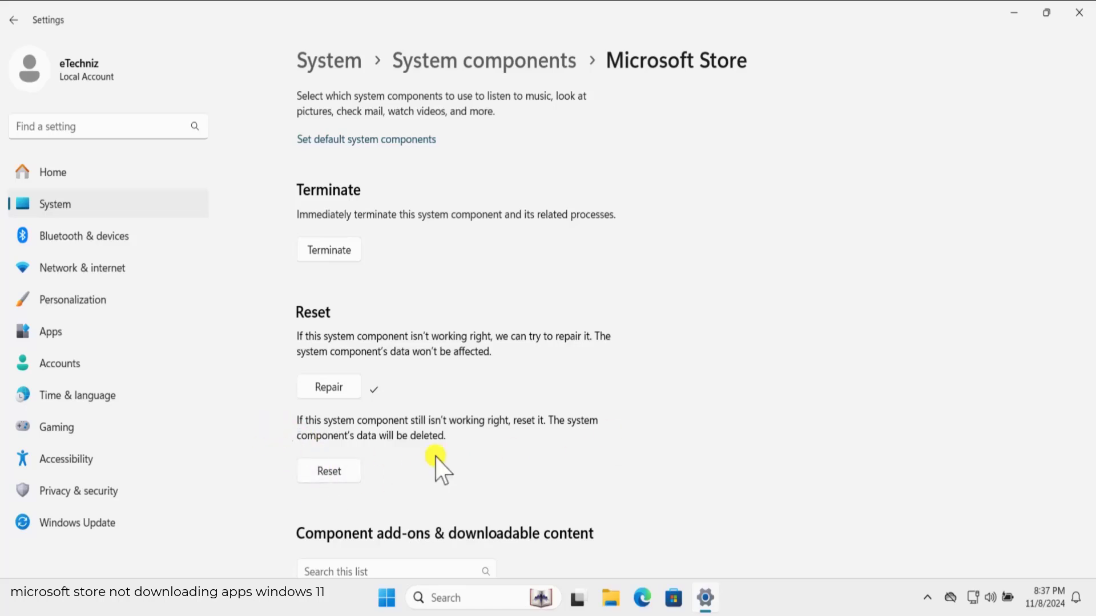
click(1079, 13)
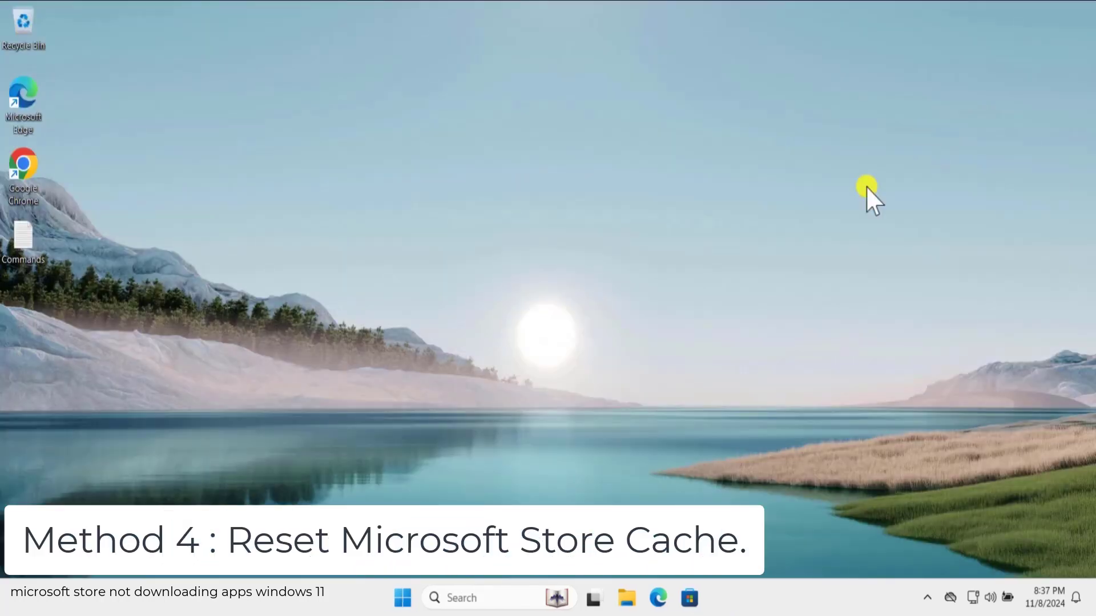
Open Command Prompt as administrator and approve the UAC prompt.
click(405, 598)
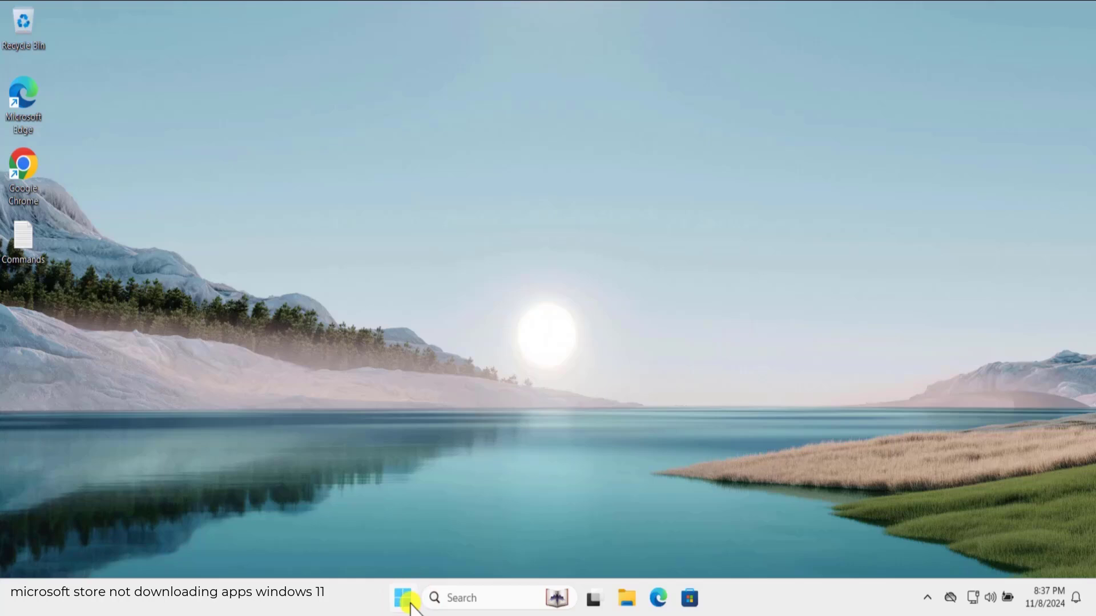
text(cmd)
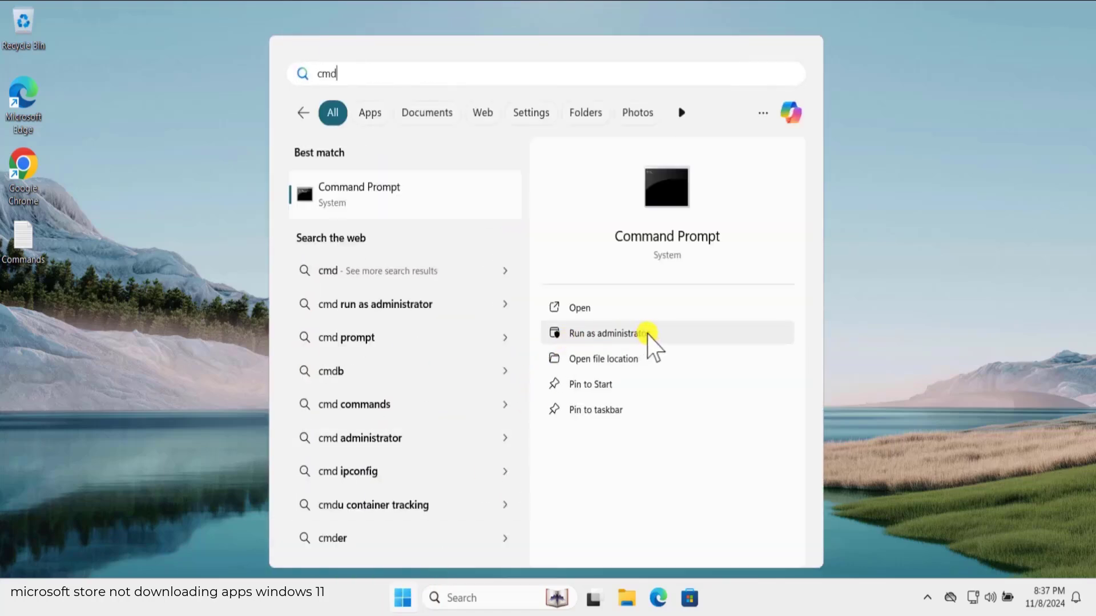
click(651, 337)
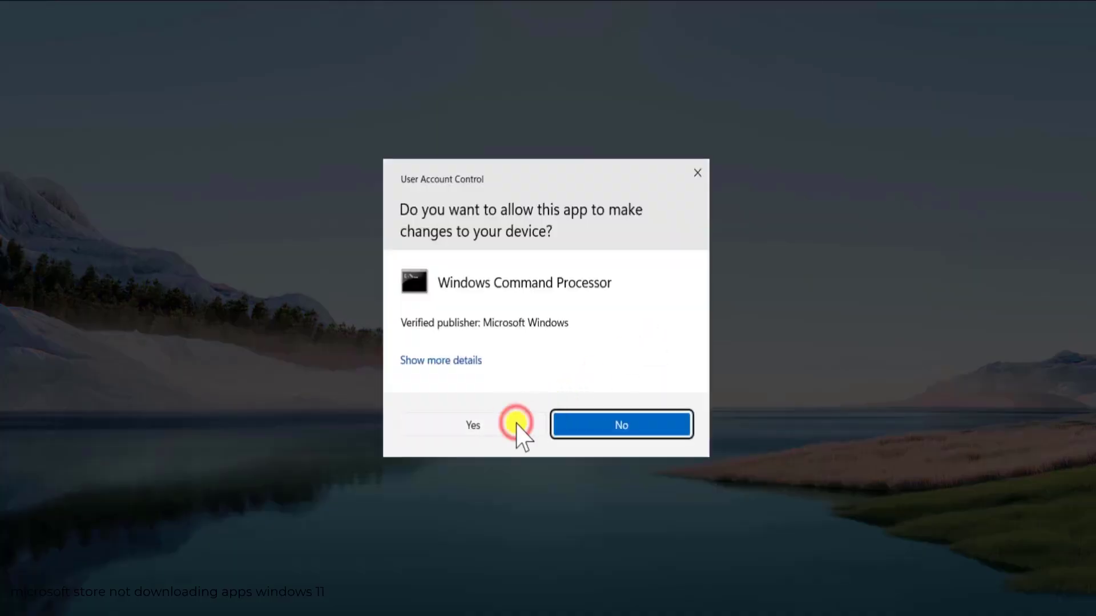
click(516, 423)
Run wsreset.exe to clear the Store cache, then close Command Prompt.
text(wsreset.)
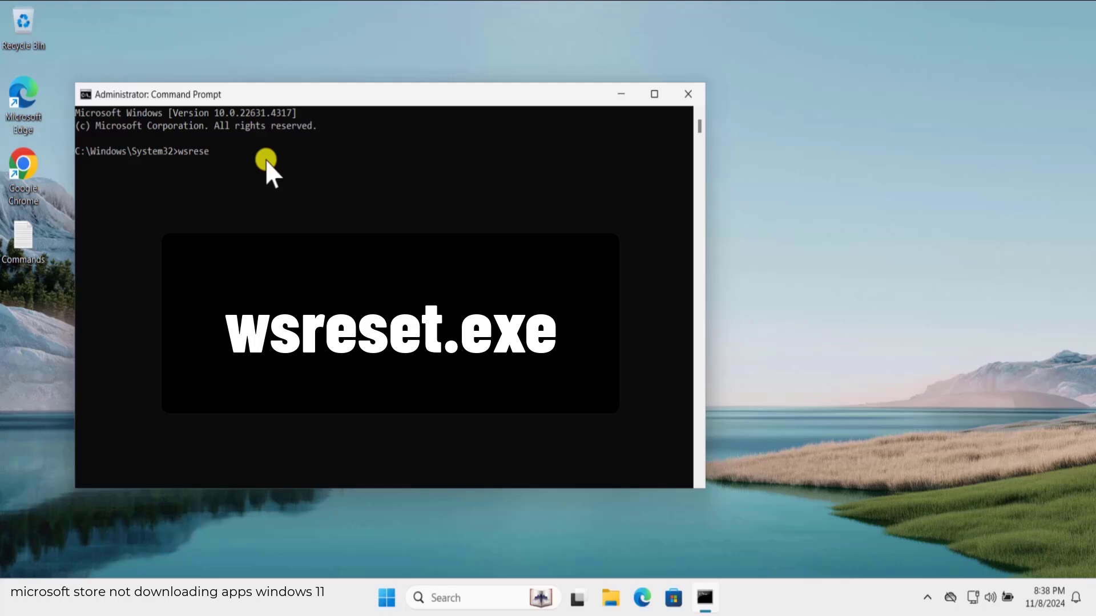
text(exe)
key(Return)
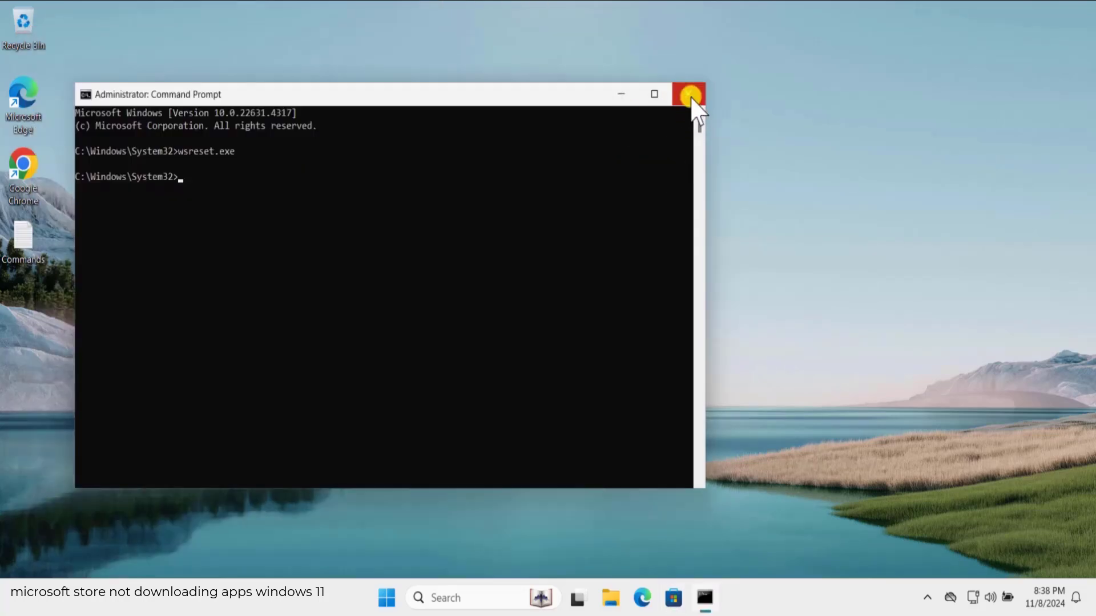
click(691, 95)
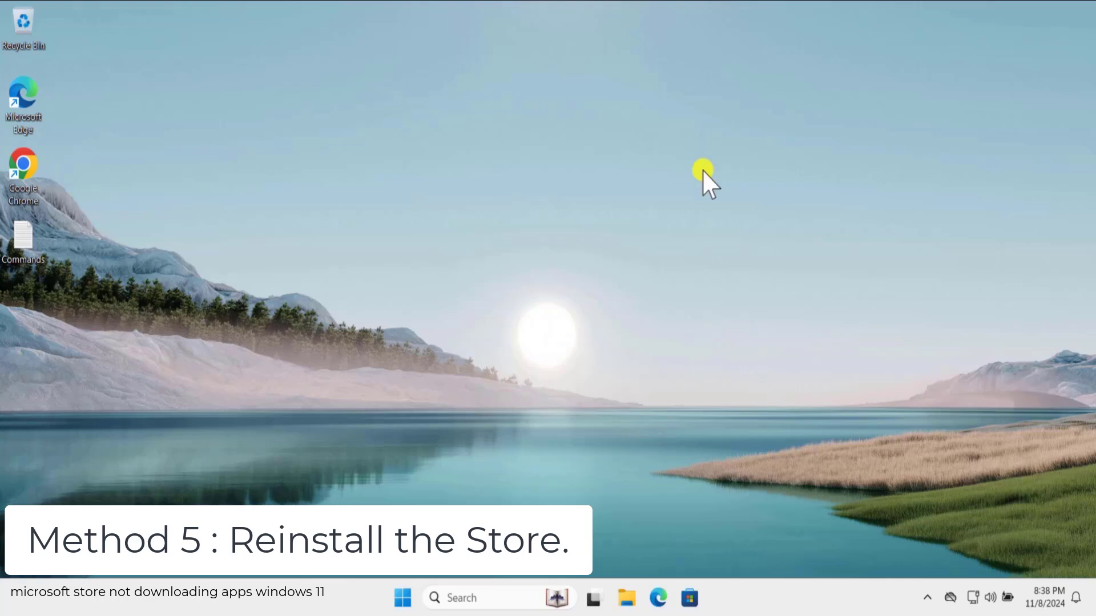
Open Windows PowerShell as administrator and move its window right and down.
click(457, 596)
text(p)
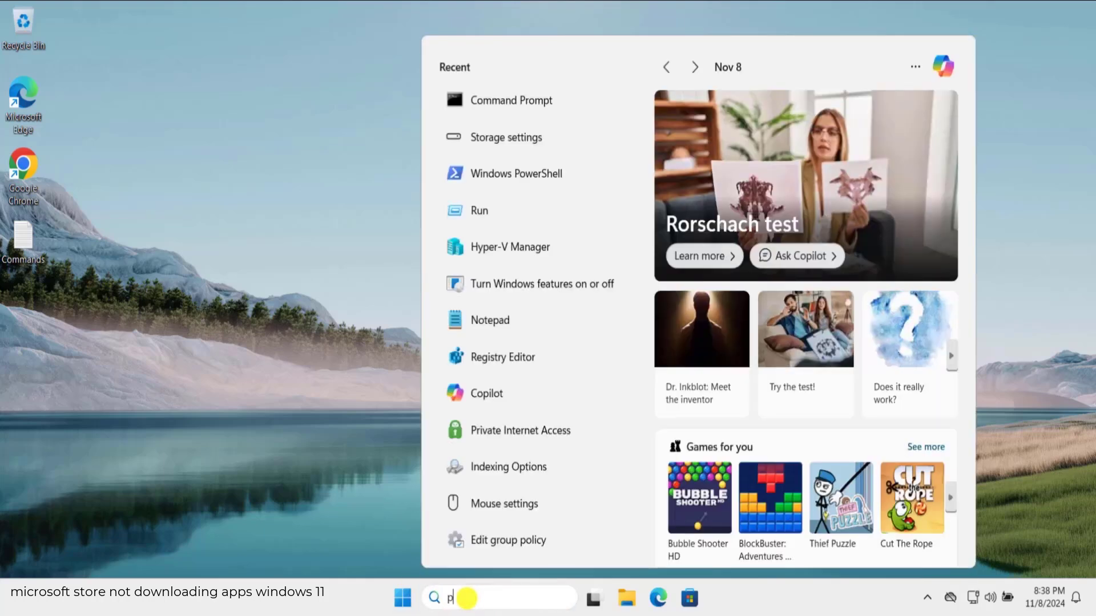
text(ower)
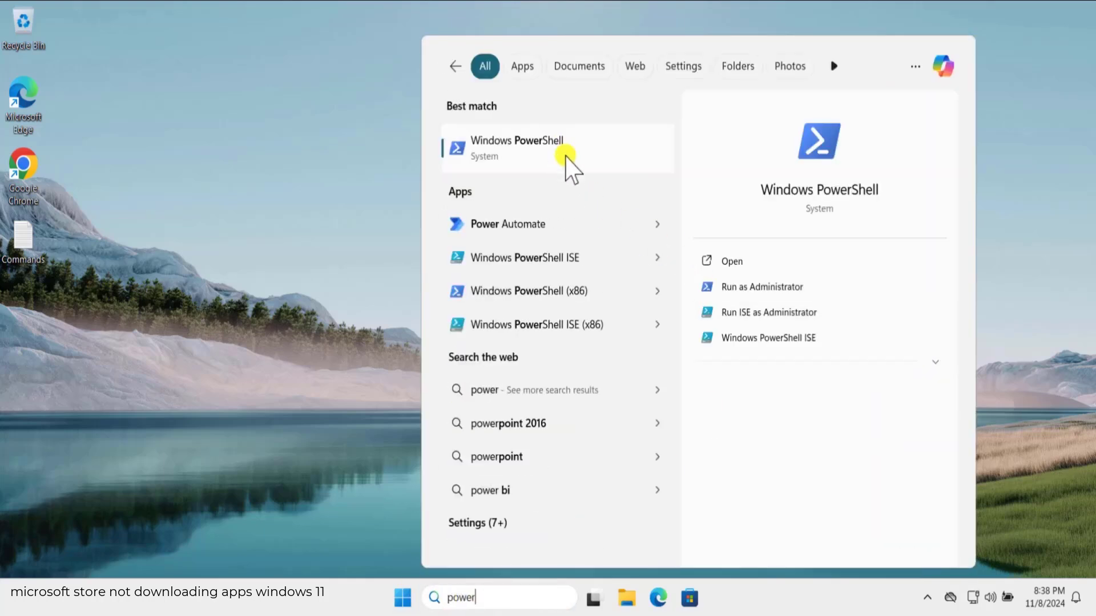
click(808, 288)
click(477, 423)
click(390, 36)
drag(455, 51, 560, 74)
Open the desktop Commands file and select the Store removal command on line 1.
click(24, 234)
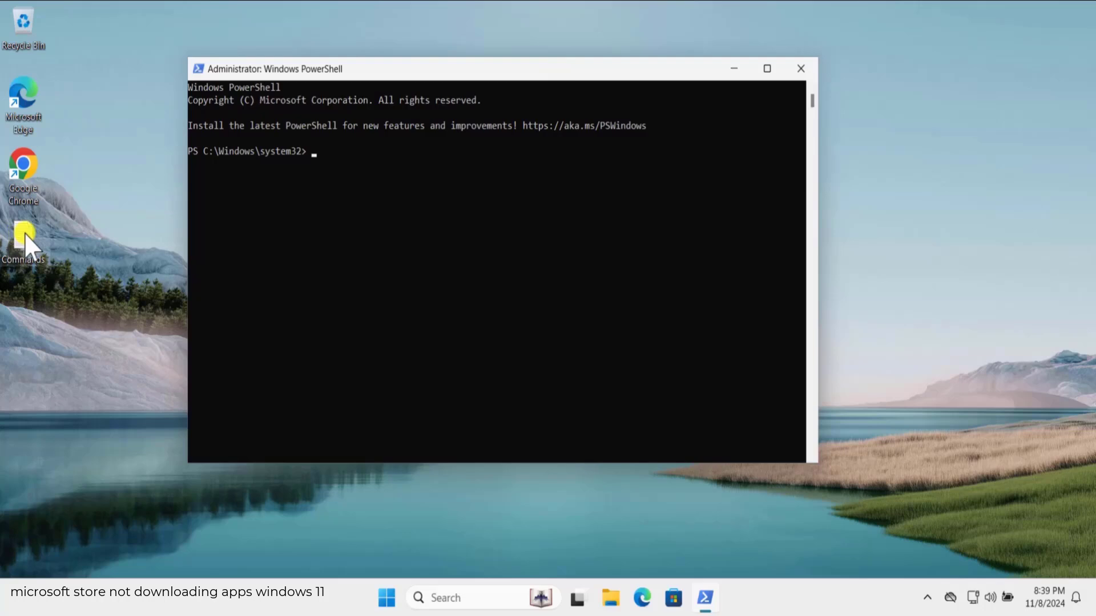
right_click(24, 232)
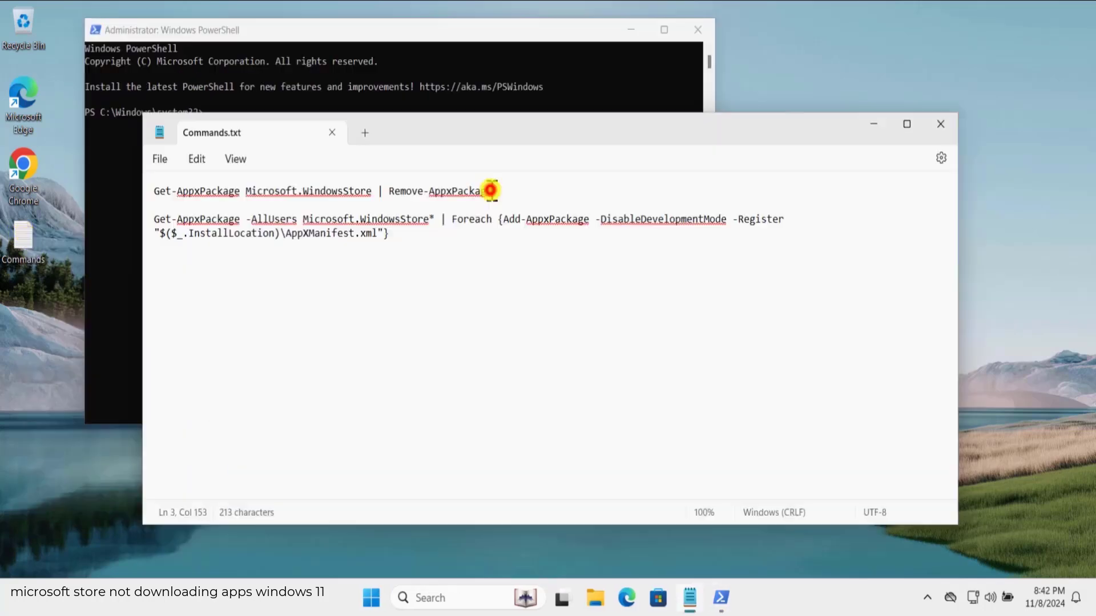
drag(490, 190, 160, 193)
Paste and run the Microsoft Store removal command in PowerShell.
click(119, 112)
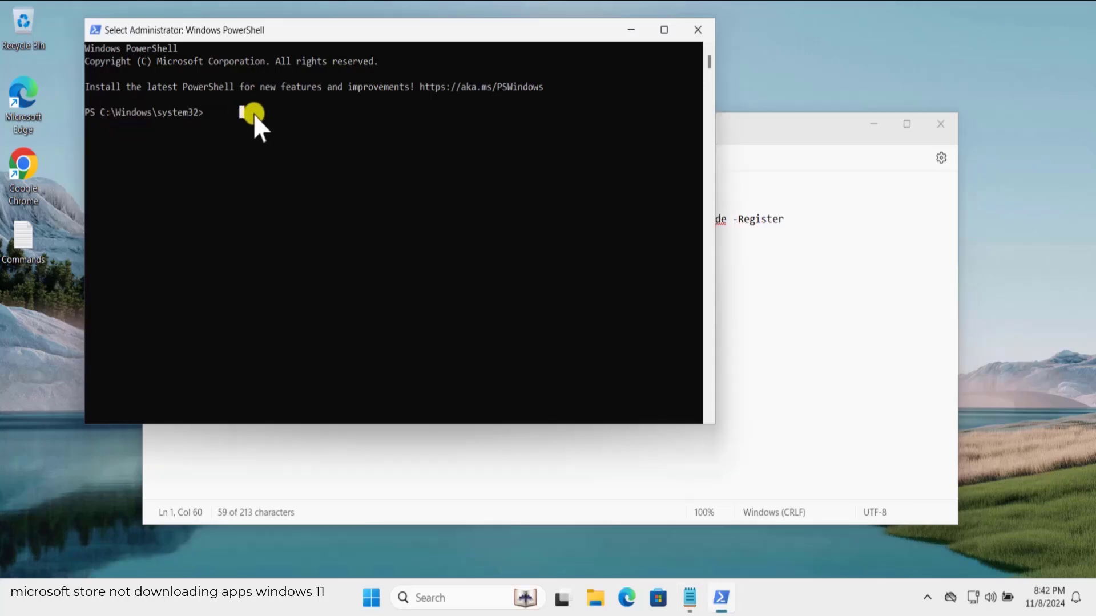
right_click(252, 113)
key(Return)
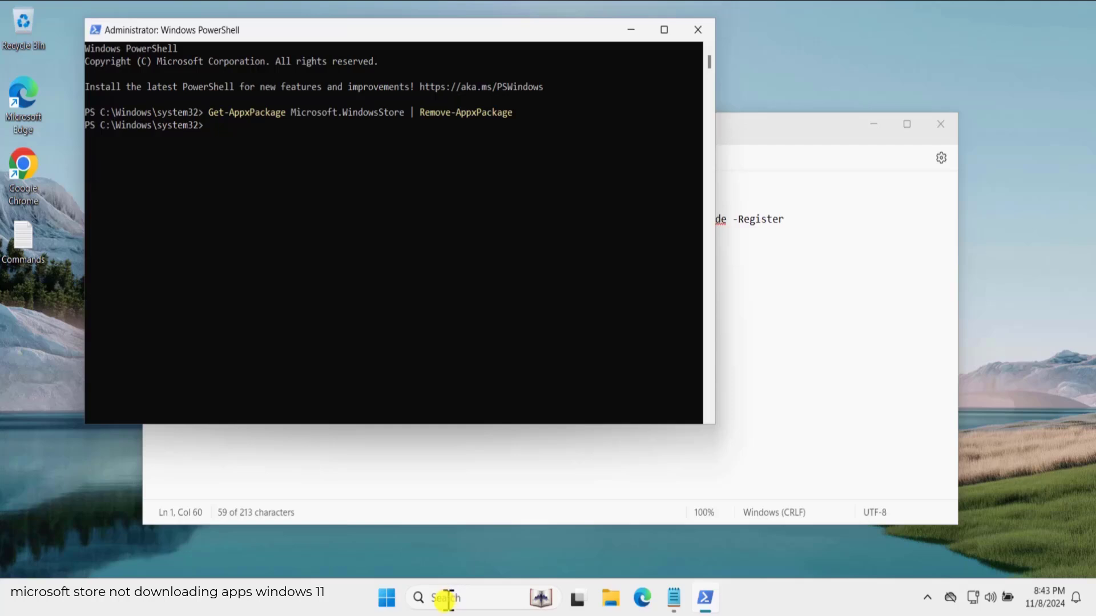
Copy the -AllUsers AppXManifest.xml re-register command and run it in PowerShell.
click(775, 325)
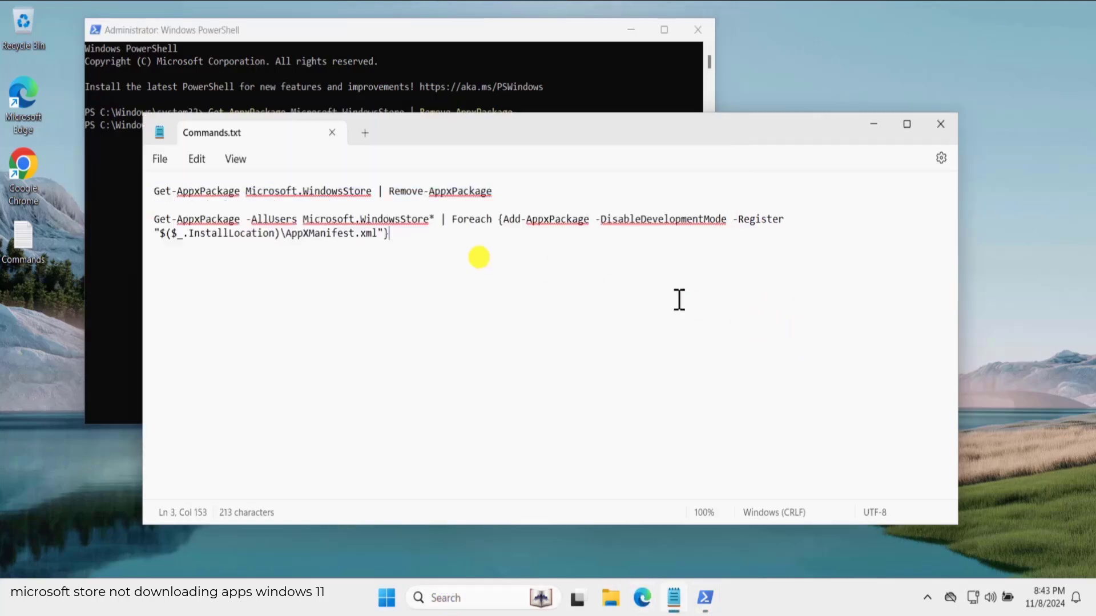
drag(386, 231, 153, 221)
key(cmd+c)
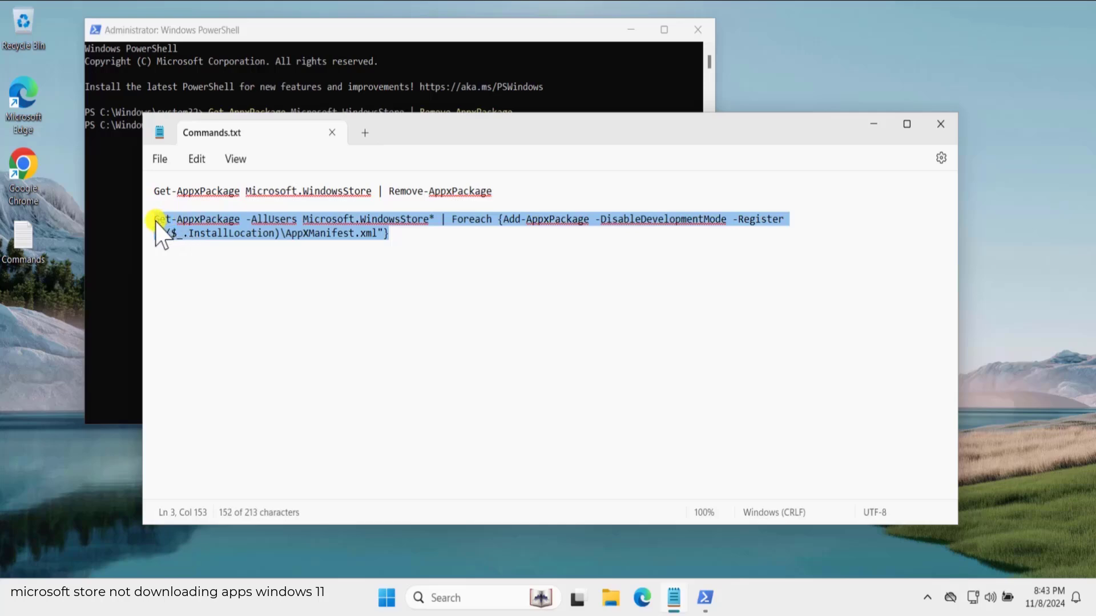
click(116, 132)
click(232, 128)
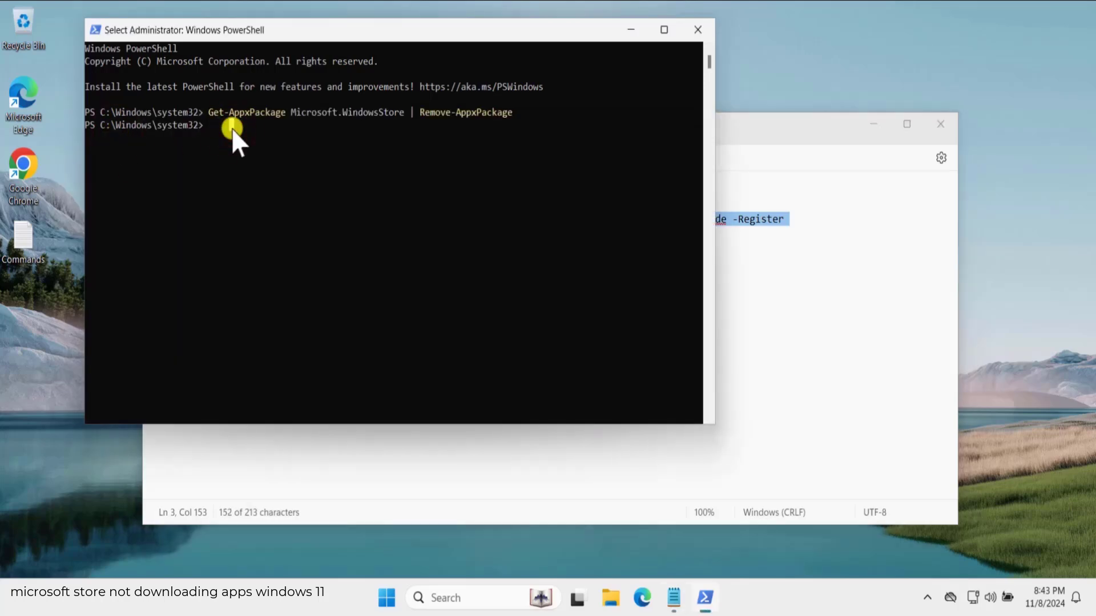
right_click(232, 128)
key(Return)
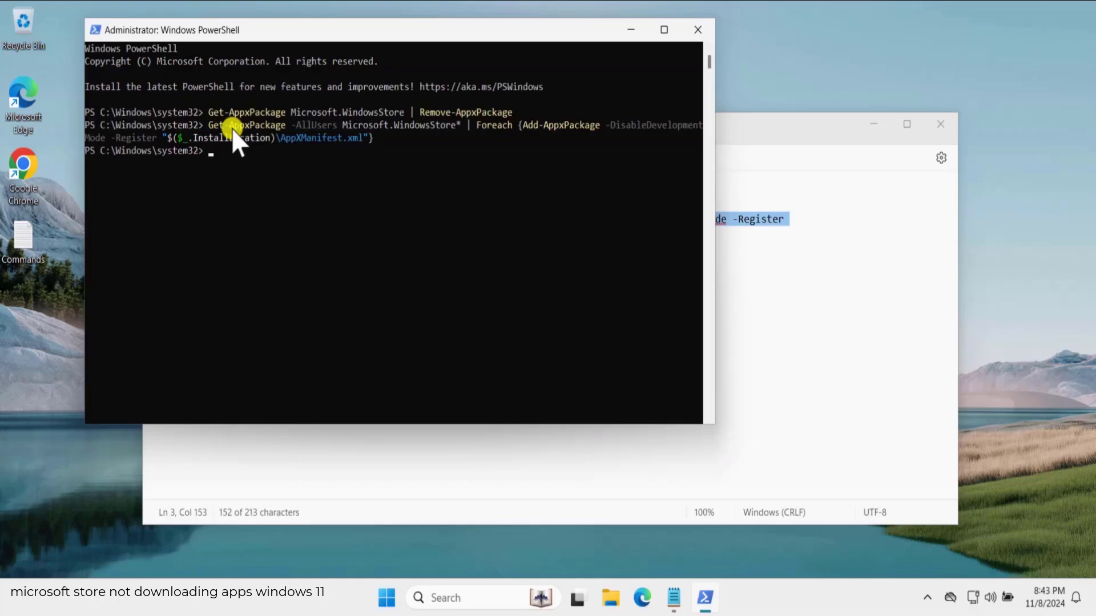
click(476, 598)
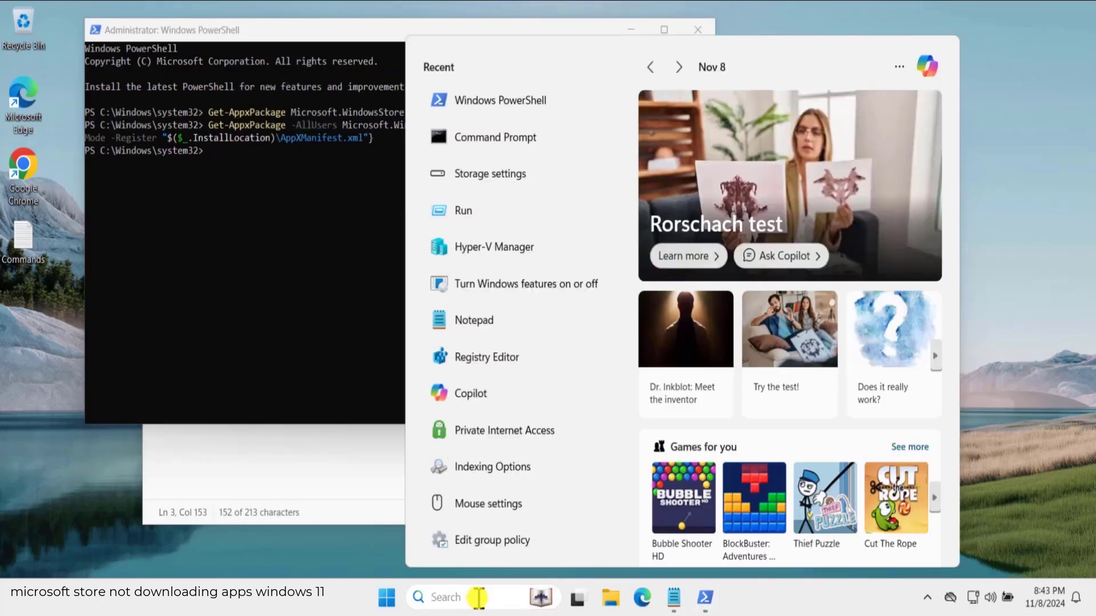
Open the reinstalled Microsoft Store, view its Downloads page, then close the windows.
text(store)
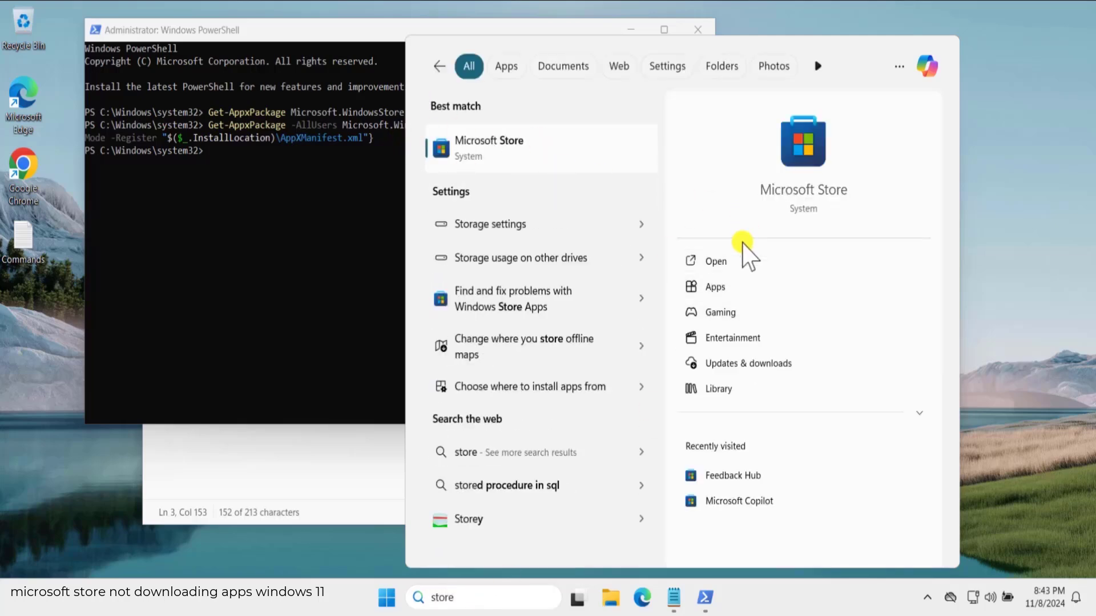
click(738, 263)
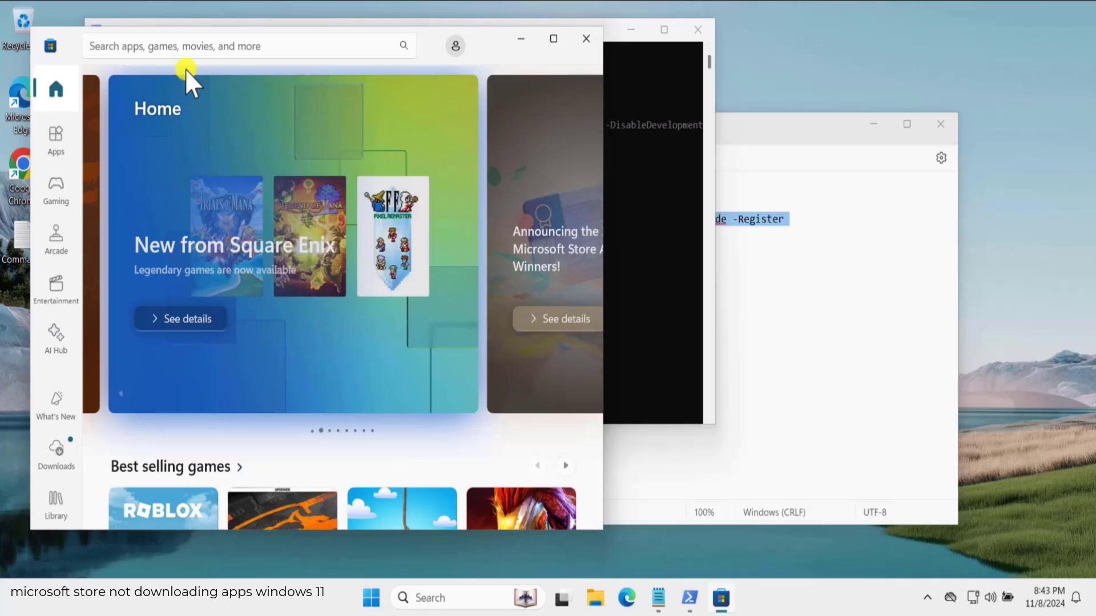
click(66, 451)
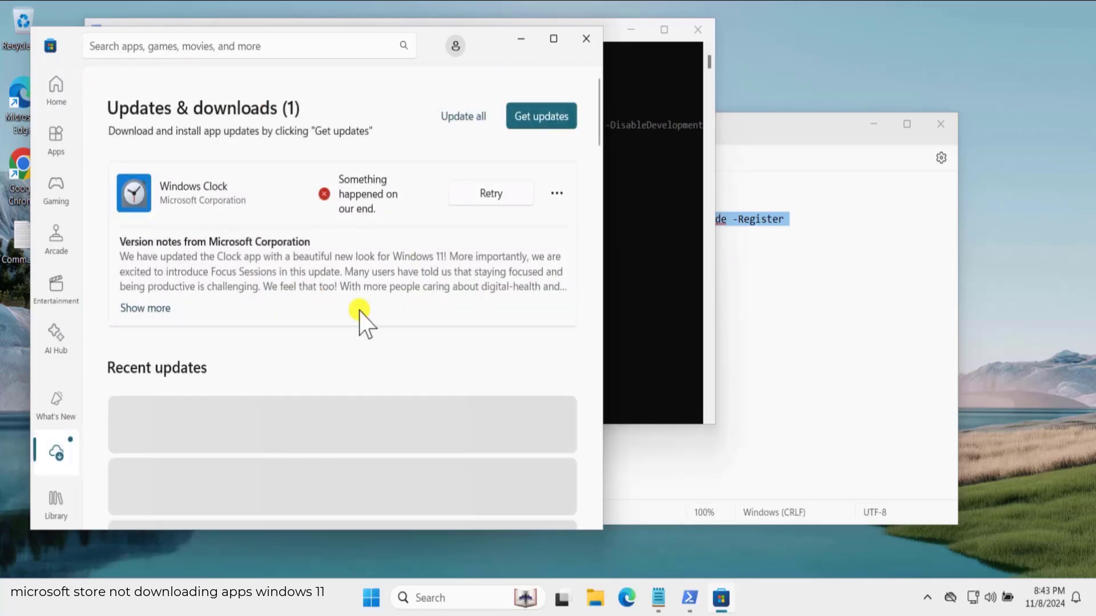
click(586, 39)
click(941, 124)
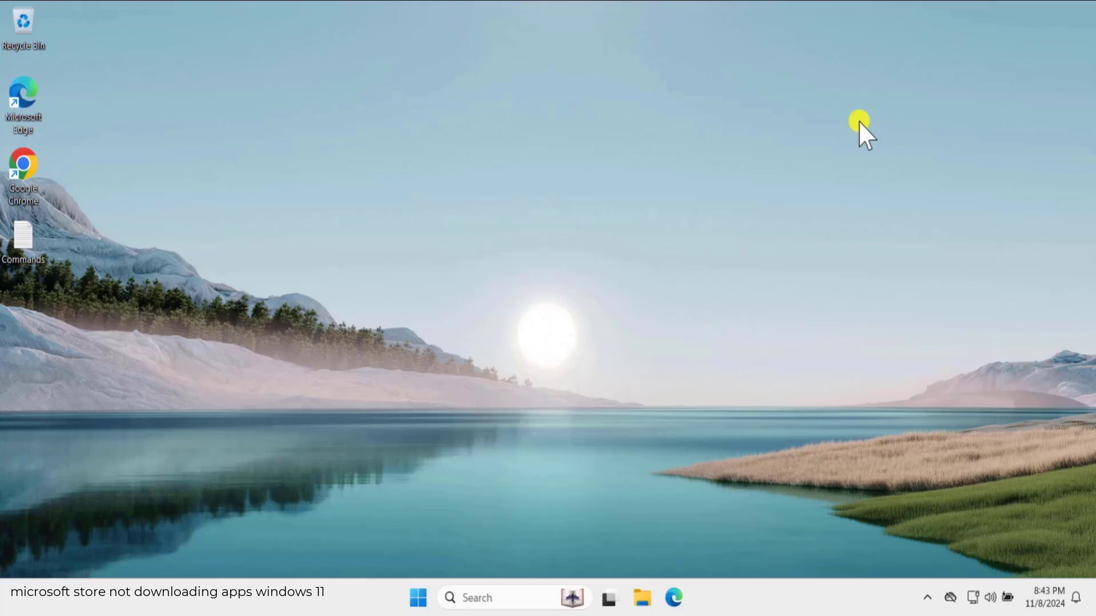